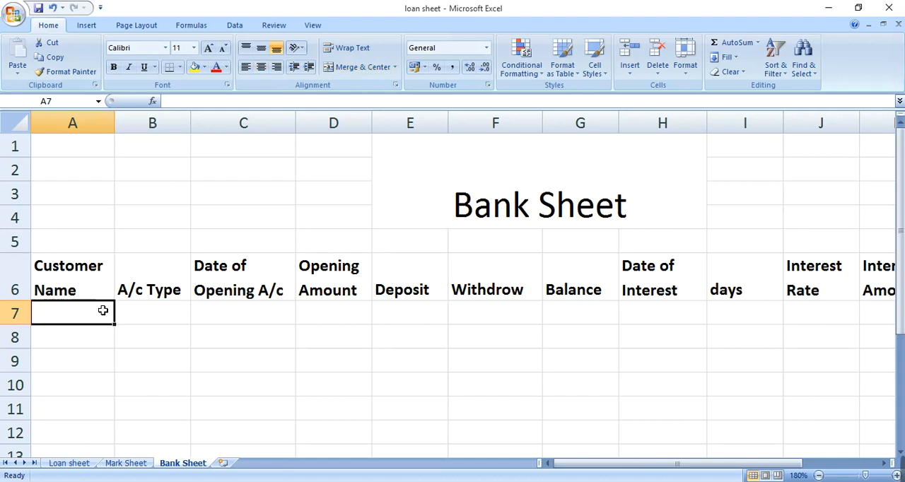
Review the column headings in row 6 of the Bank Sheet, from Customer Name through Total Amount
key("Up")
key("Right")
key("Right")
key("Right")
key("Right")
key("Right")
key("Right")
key("Right")
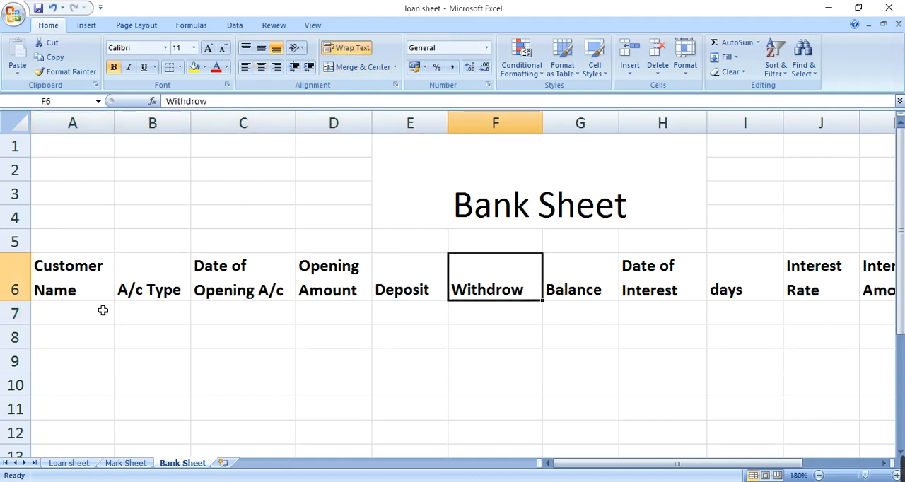
key("Right")
key("Right")
key("Right")
key("Right")
key("Right")
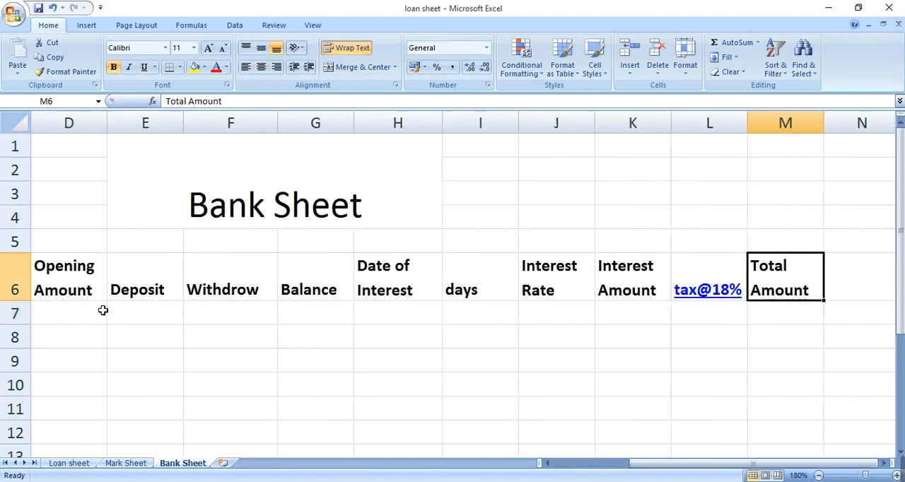
key("Left")
key("Left")
key("Left")
key("Left")
key("Left")
key("Left")
key("Left")
key("Left")
key("Left")
key("Left")
key("Left")
key("Left")
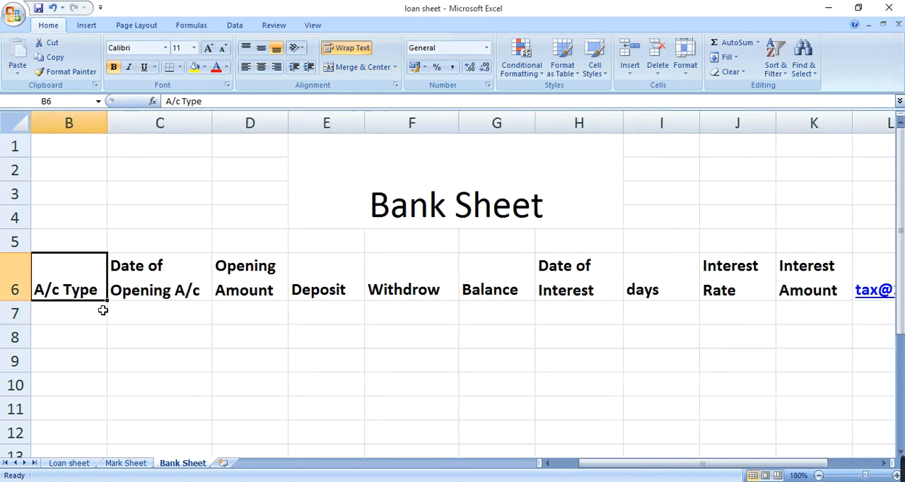
Fill in the customer's name in A7 and enter S/A as the account type in B7
key("Down")
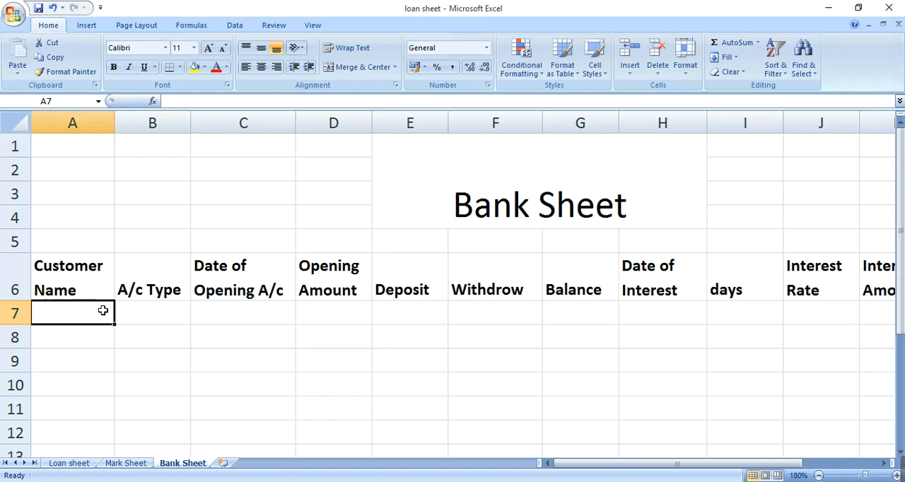
type("M")
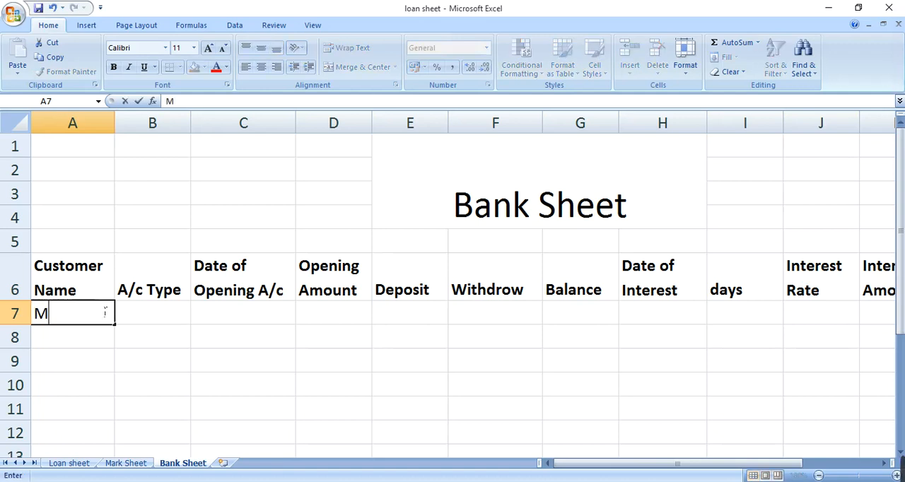
type("r.A")
key("Tab")
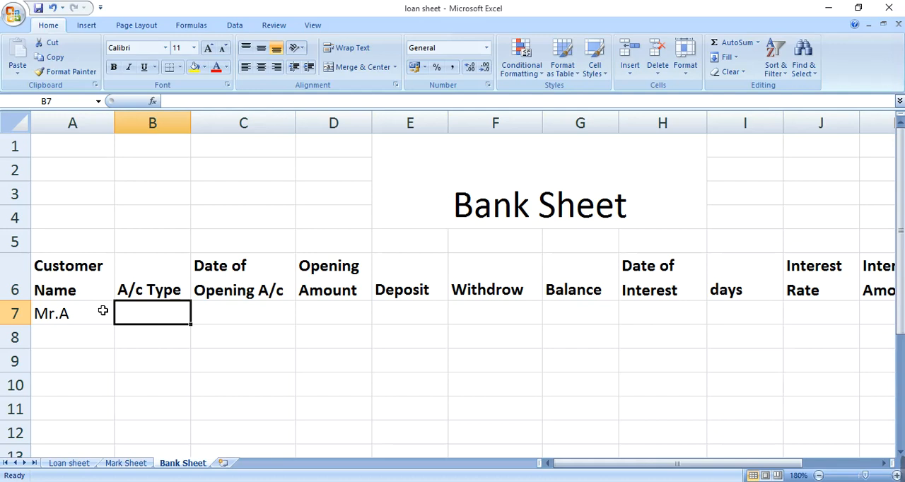
type("S/A")
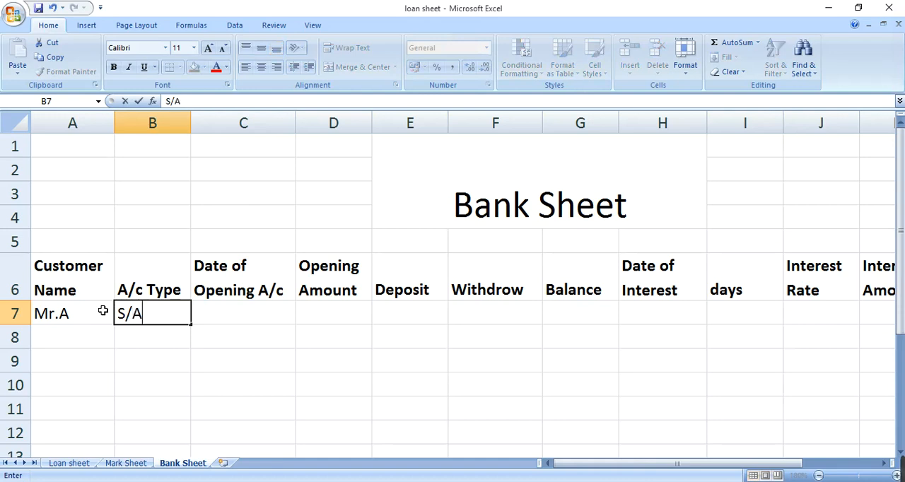
key("Tab")
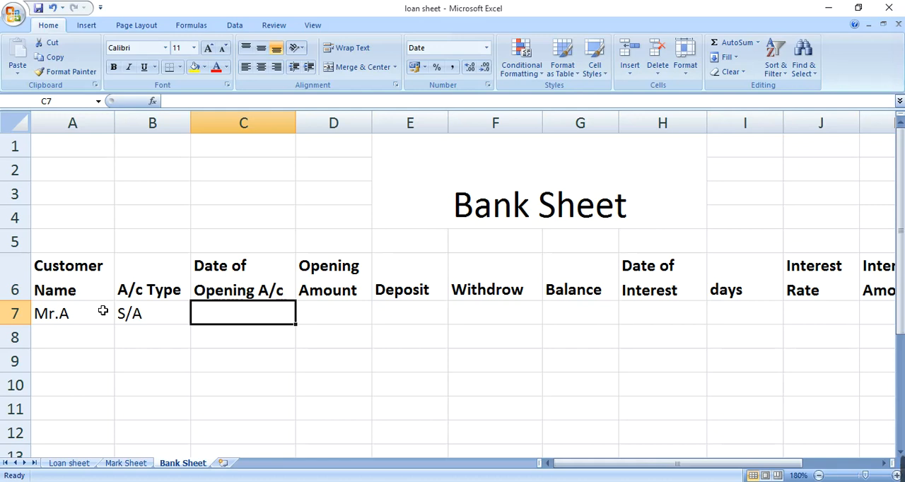
Enter 20-09-2022 as the account opening date in C7
type("20")
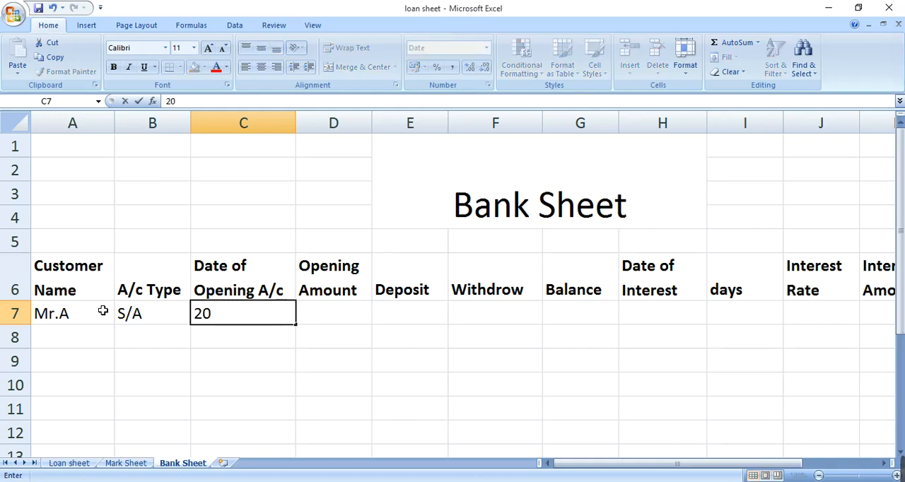
type("-09/")
key("BackSpace")
type("-2020")
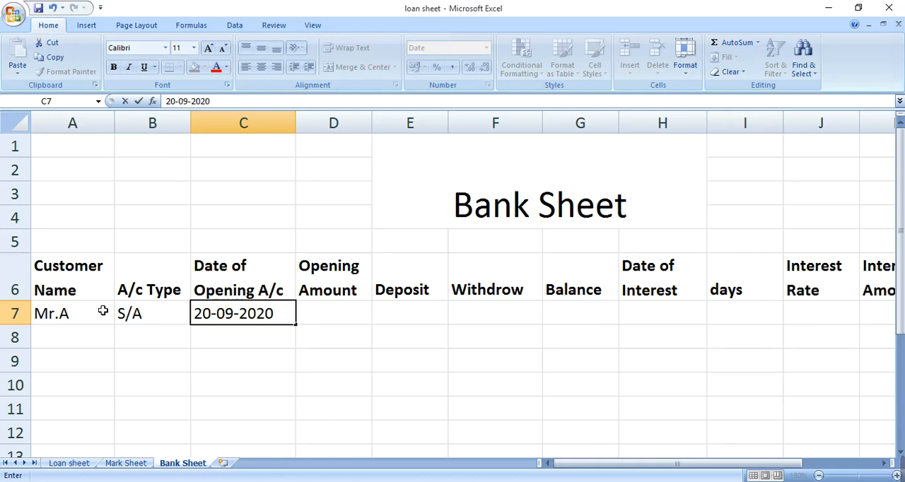
key("BackSpace")
key("BackSpace")
type("22")
key("Tab")
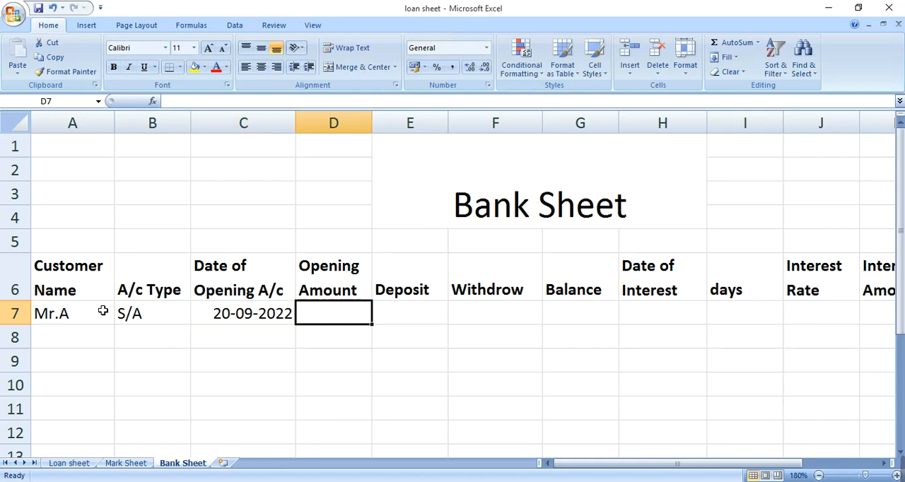
Enter 3000 as the opening amount in D7
key("Tab")
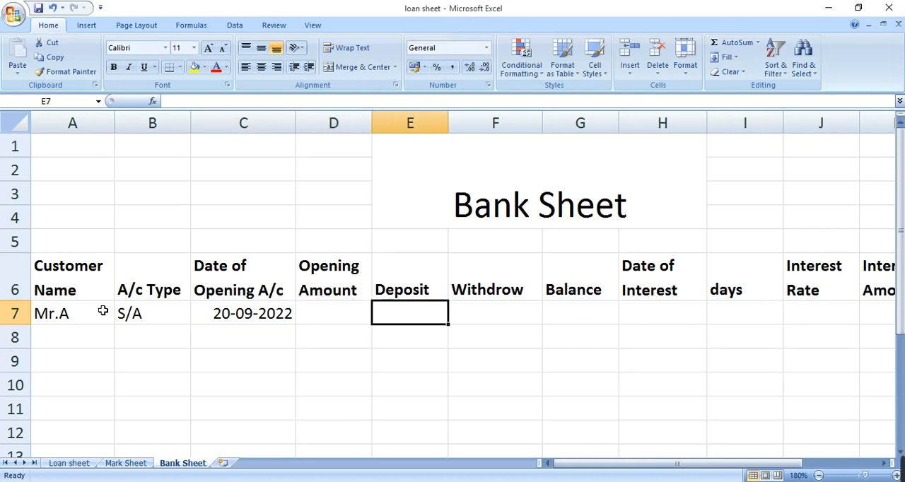
key("Left")
key("Left")
key("Right")
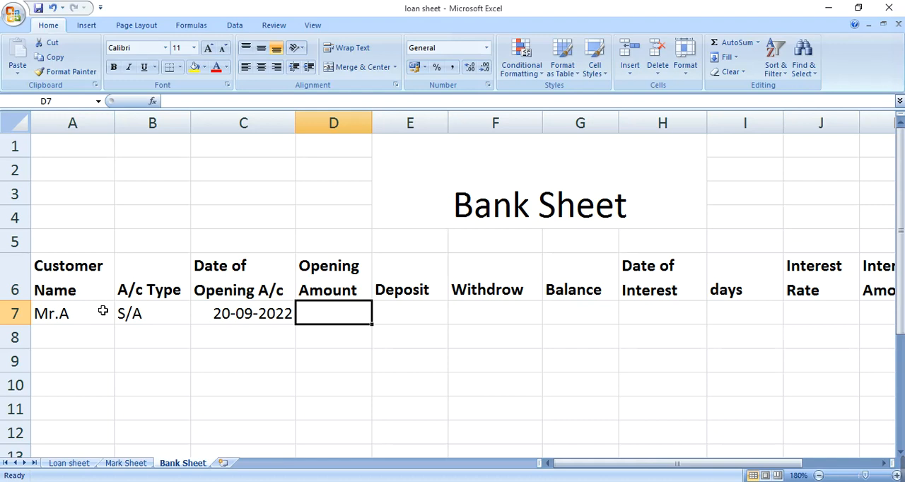
type("3000")
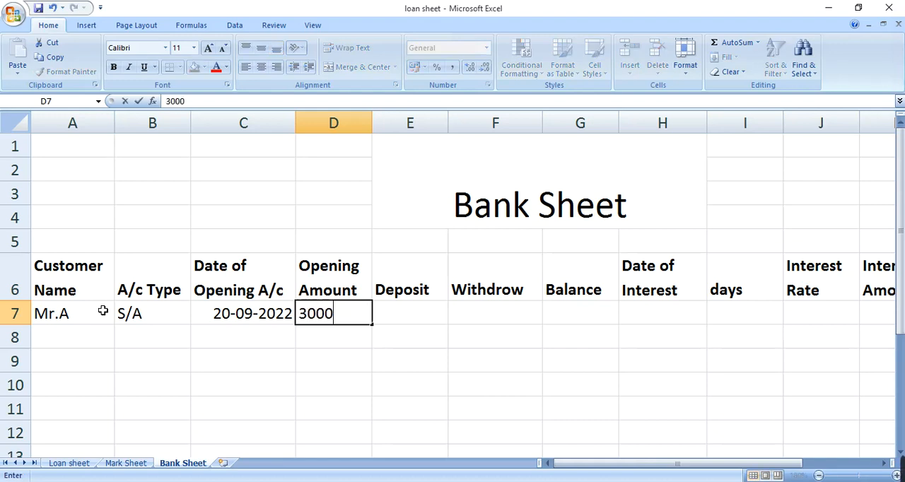
key("Tab")
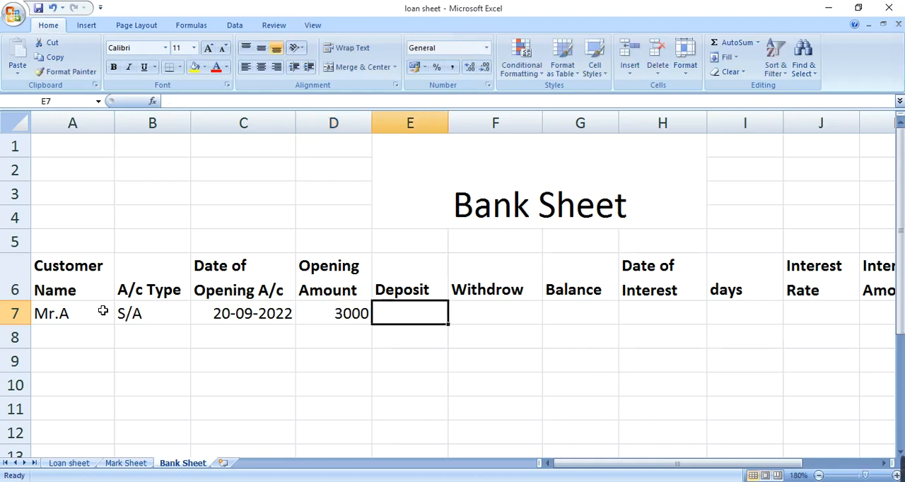
Enter a deposit of 50000 in E7 and a withdrawal of 5000 in F7
type("50000")
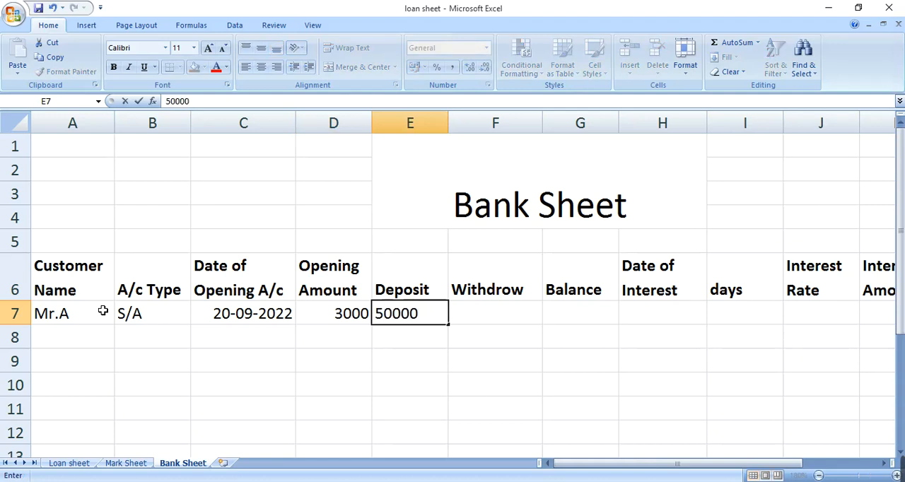
key("Tab")
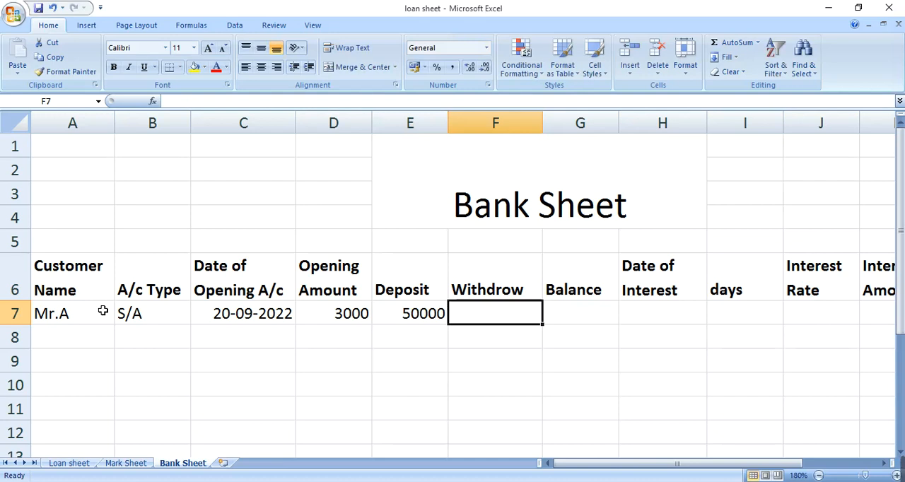
type("5000")
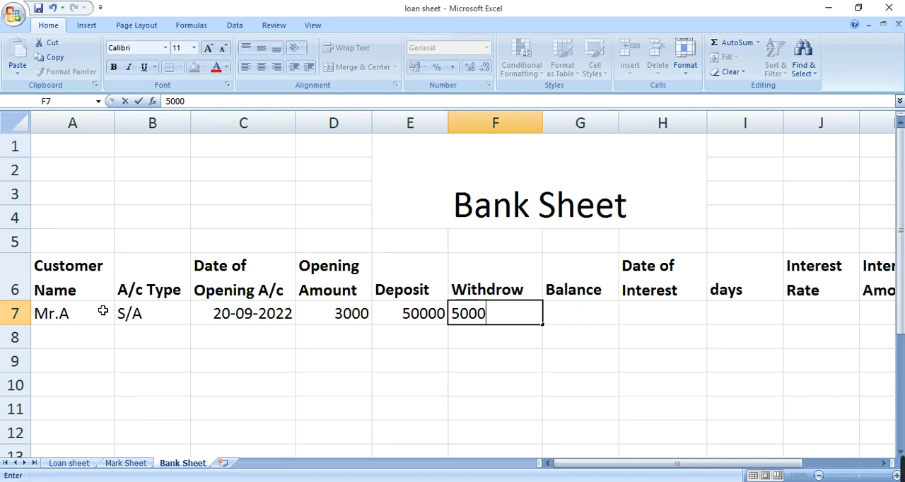
key("Tab")
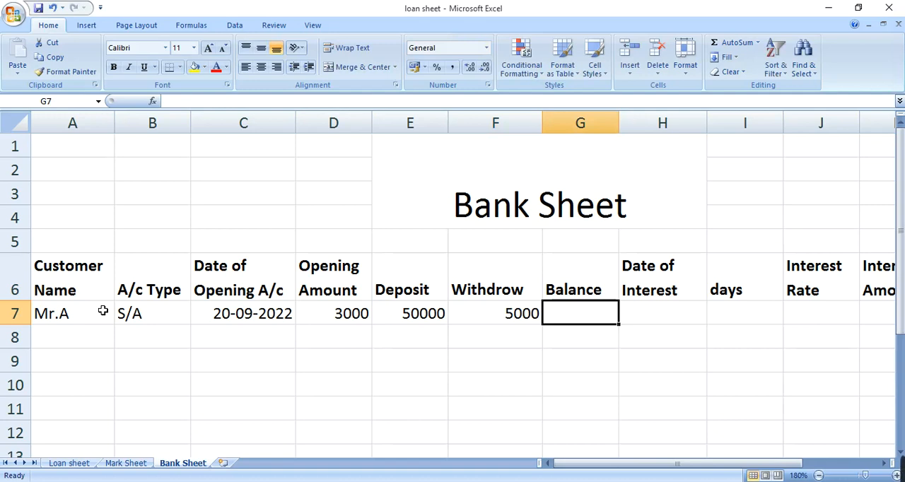
Calculate the balance in G7 with the formula =D7+E7-F7, adding the deposit to the opening amount and subtracting the withdrawal
type("=")
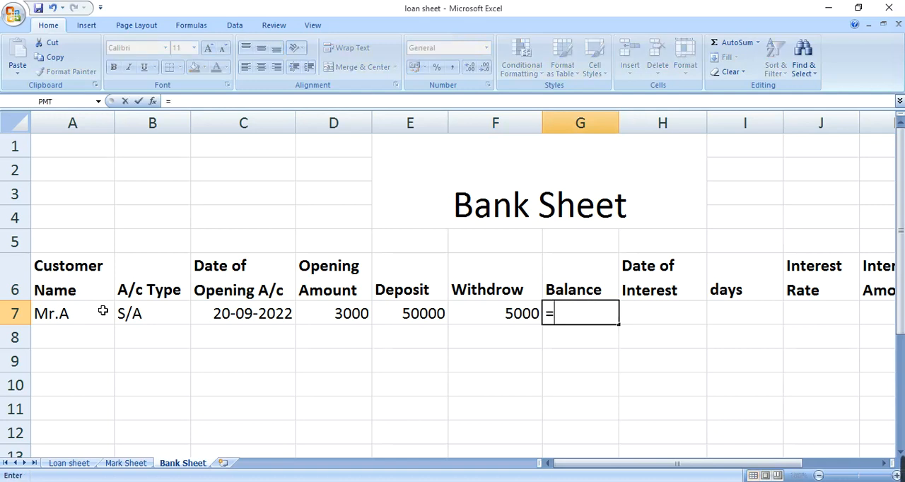
key("Left")
key("Left")
key("Left")
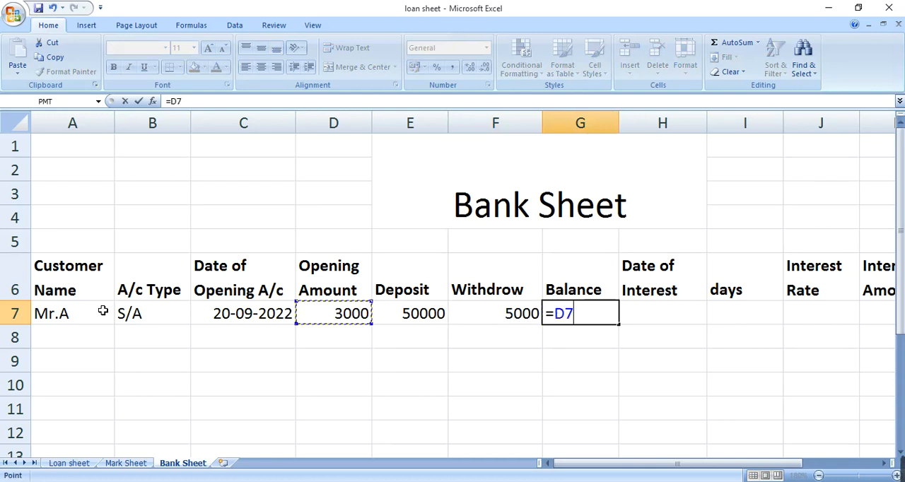
type("+")
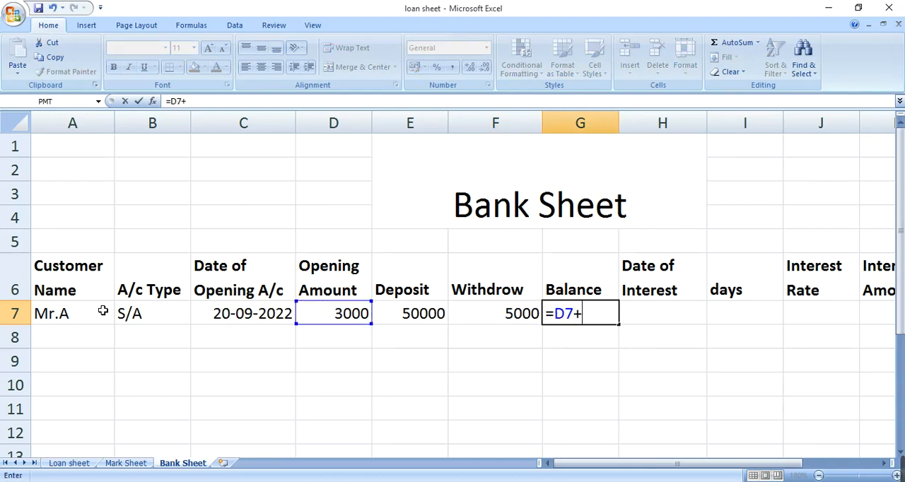
key("Left")
key("Left")
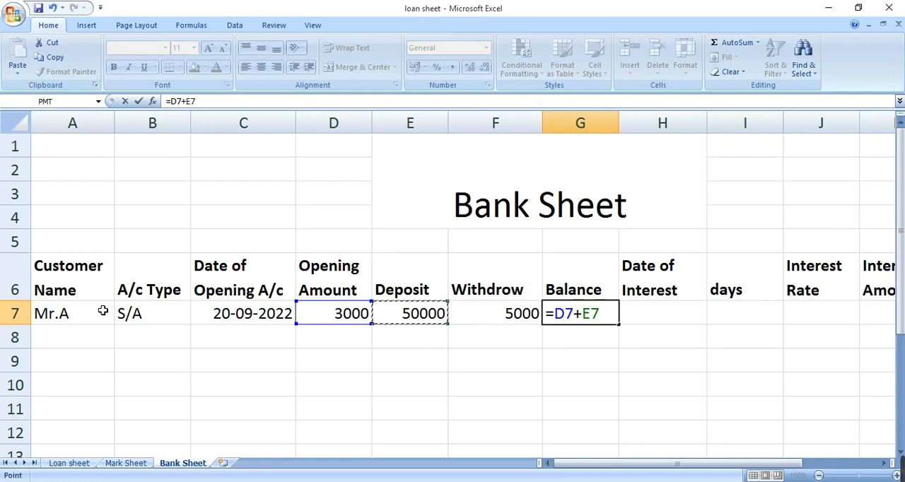
type("-")
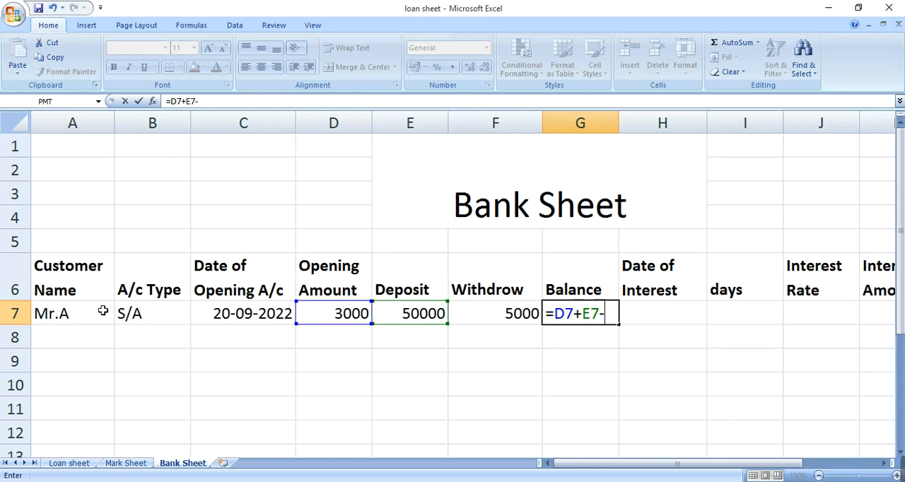
key("Left")
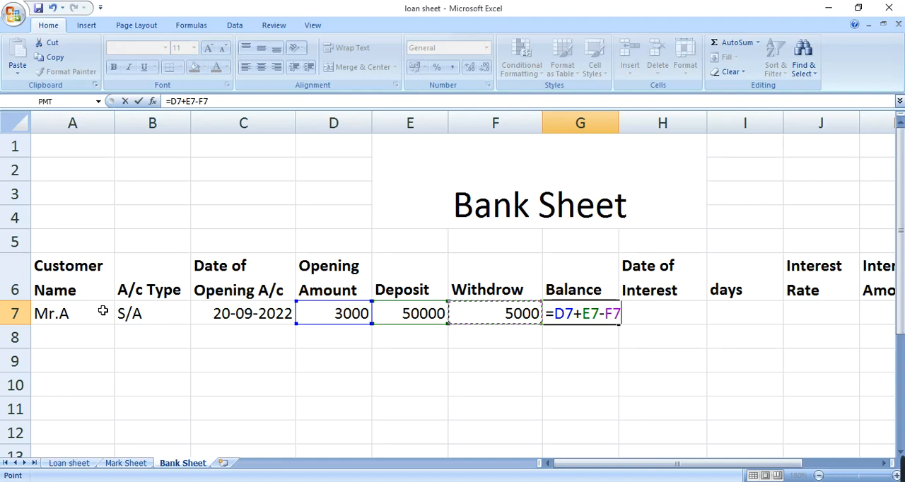
key("Tab")
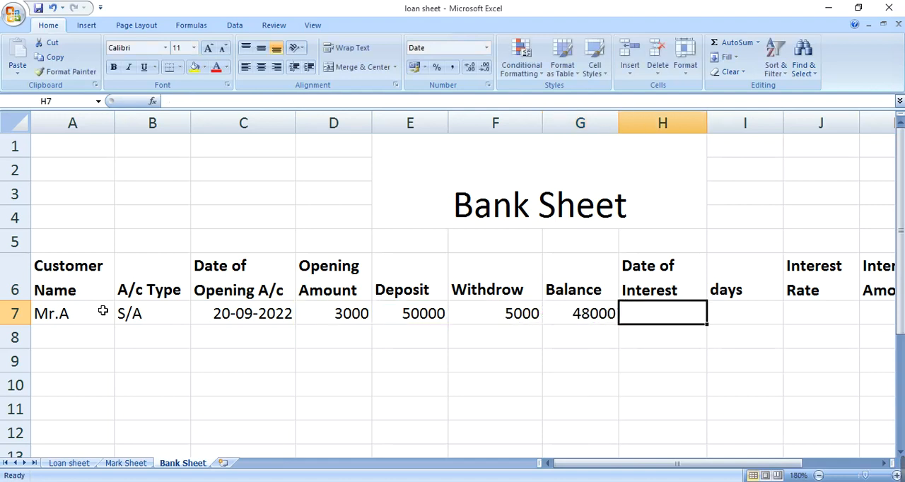
key("Left")
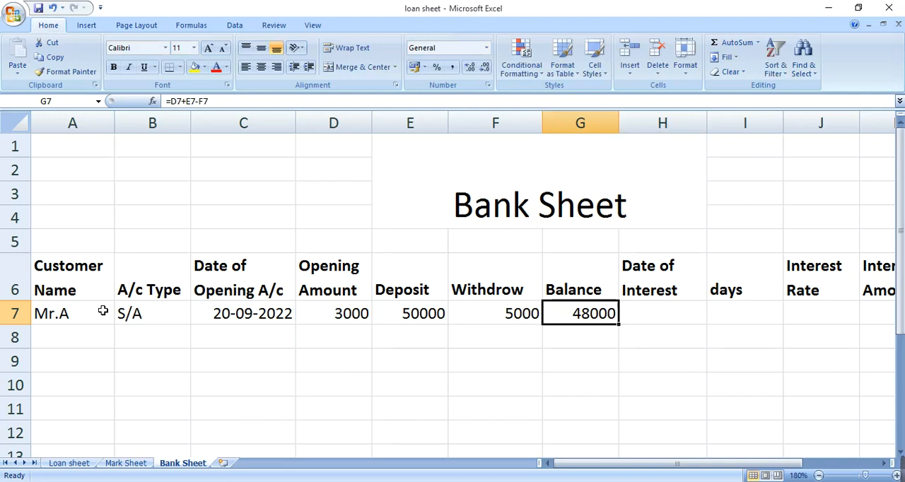
Enter 20-12-2022 as the date of interest in H7
key("Right")
key("Up")
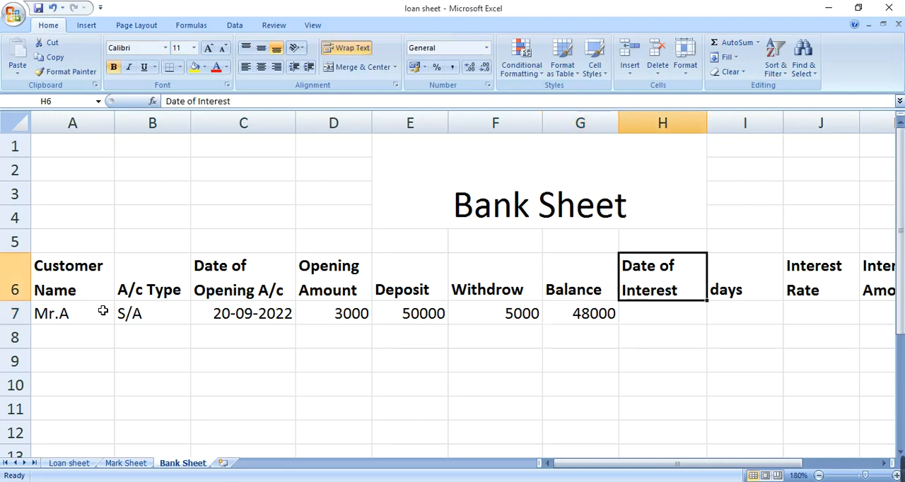
key("Down")
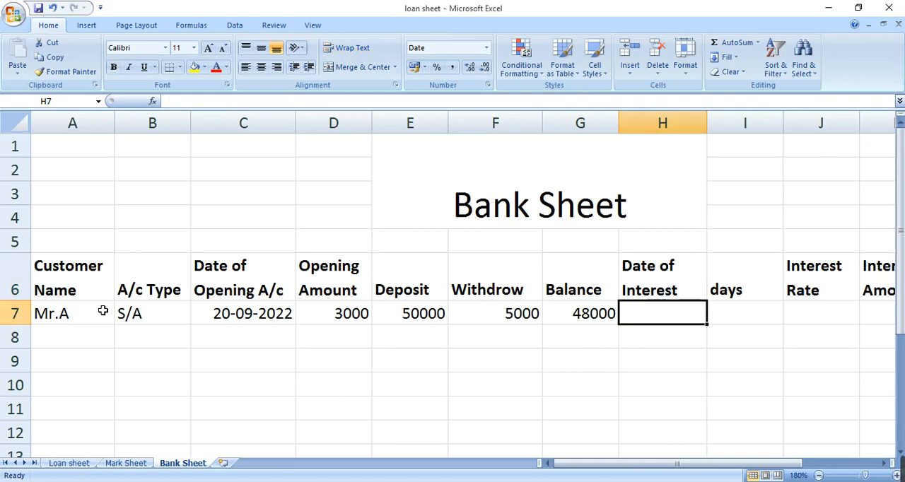
key("Left")
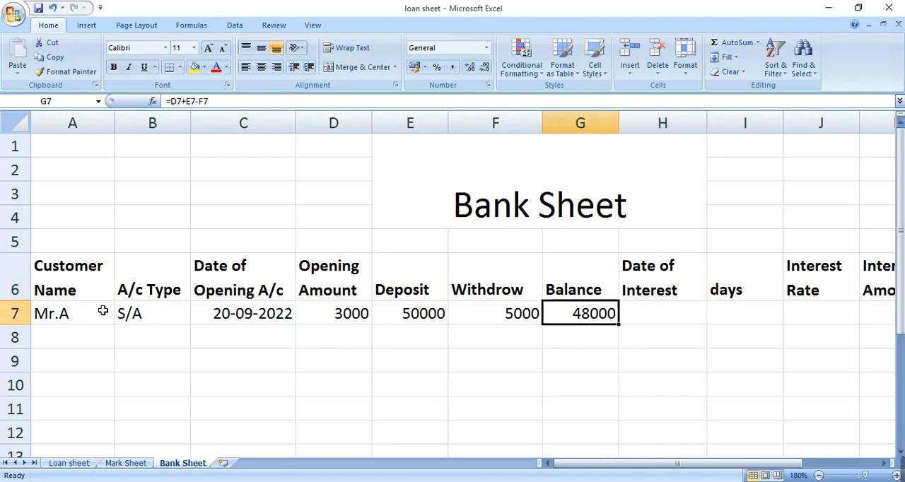
key("Right")
key("Up")
key("Down")
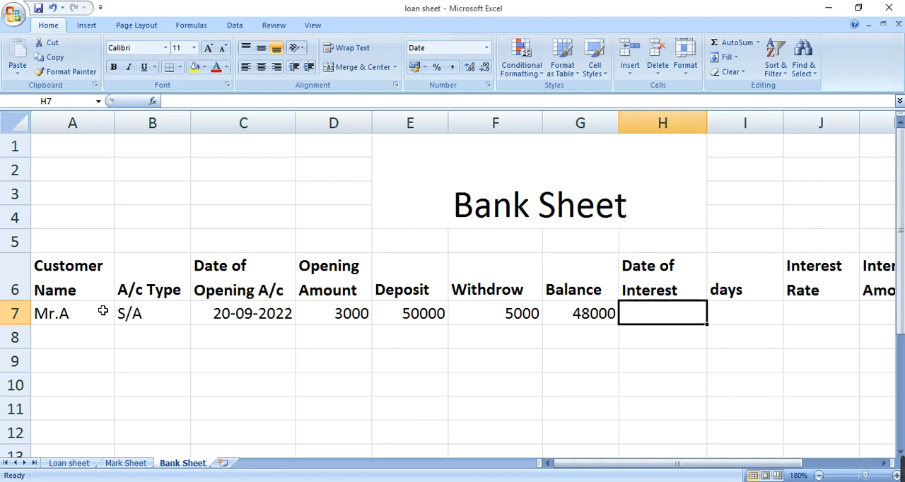
type("20")
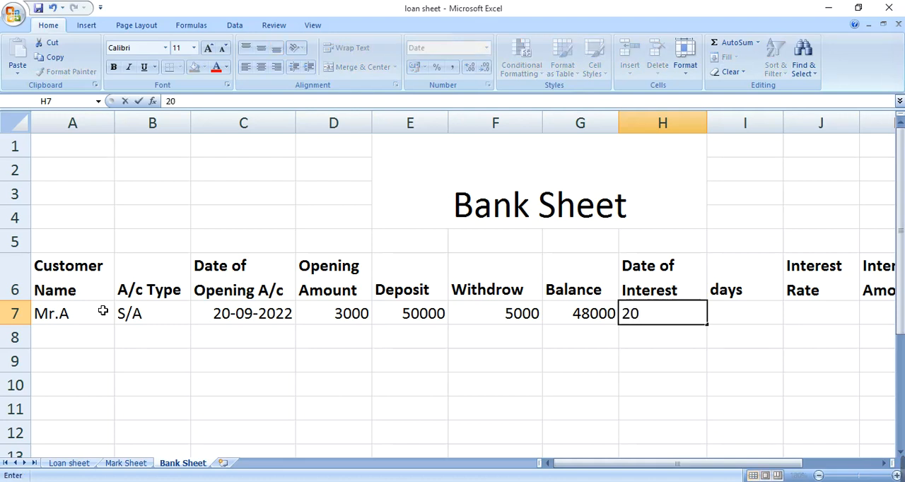
type("-12-2022")
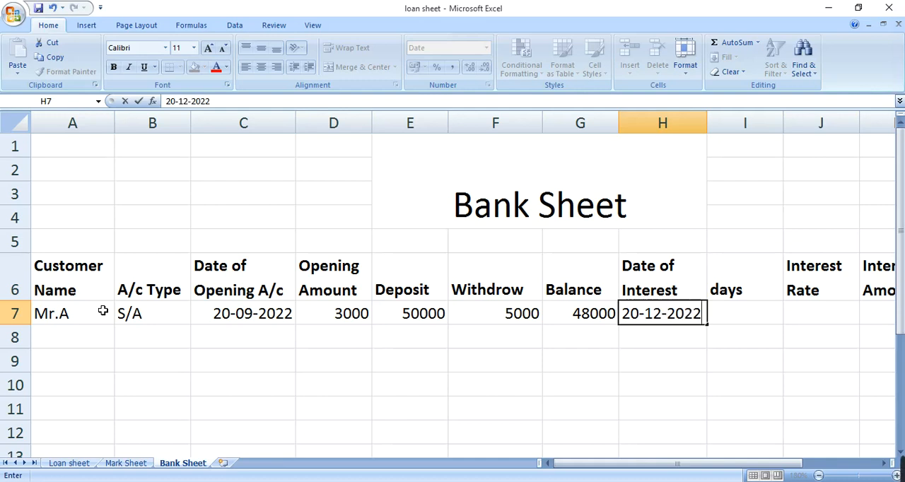
key("Tab")
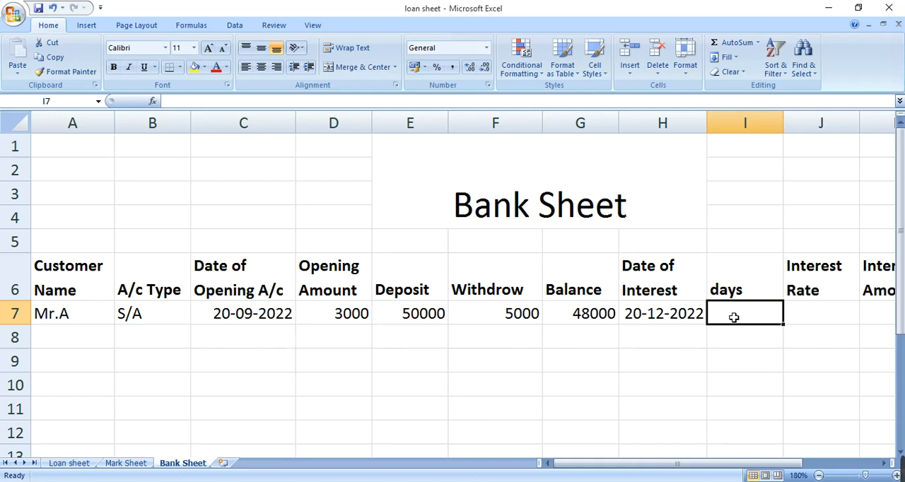
Calculate the days in I7 with the formula =H7-C7, subtracting the account opening date from the date of interest
type("=")
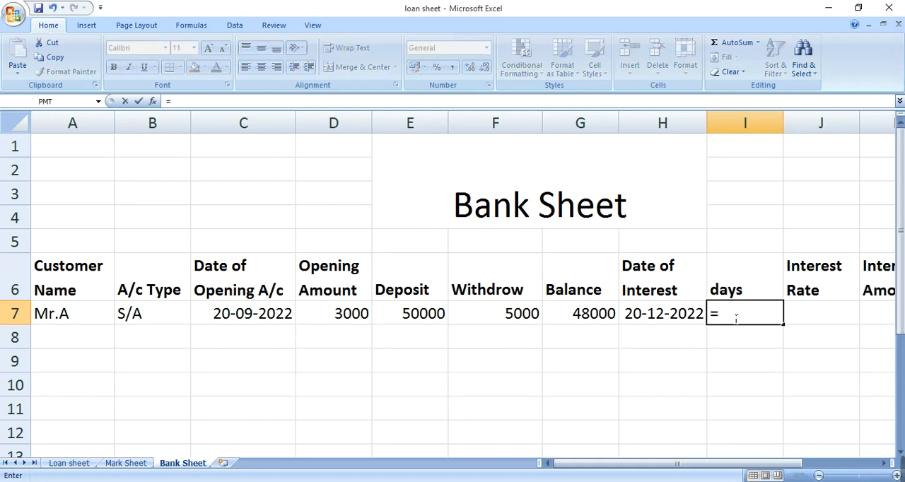
key("Left")
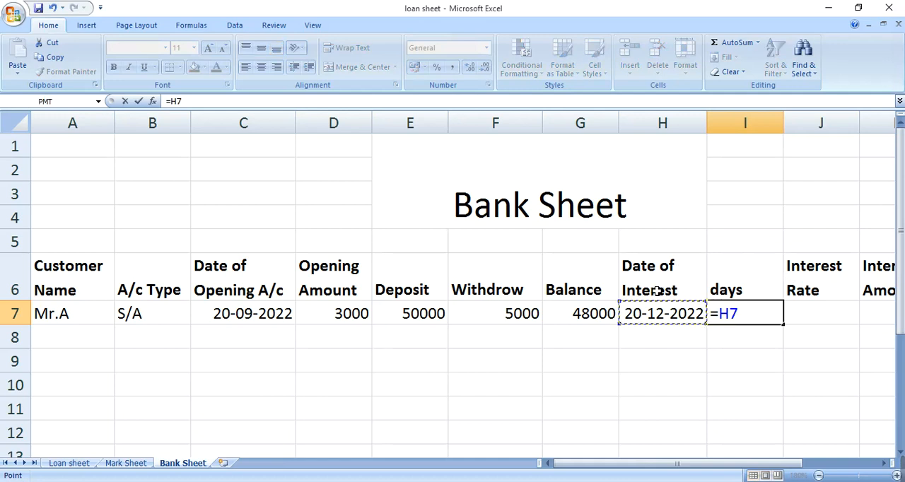
type("-")
left_click(232, 318)
key("Tab")
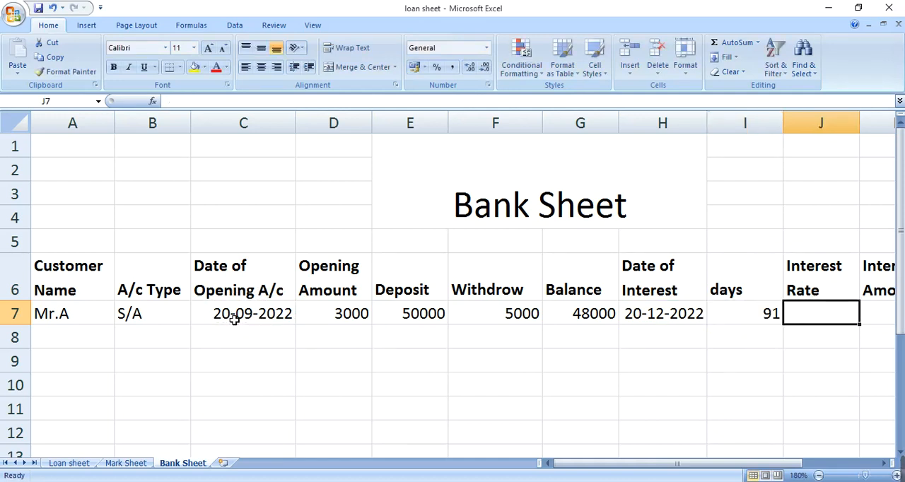
left_click(727, 316)
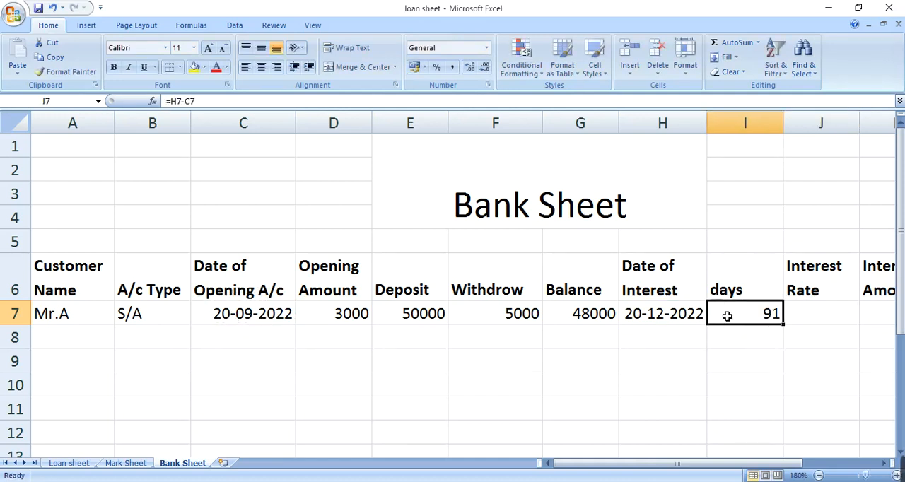
Start an IF formula in the interest rate cell J7 with the account type cell B7 as the tested reference
key("Right")
key("Right")
key("Right")
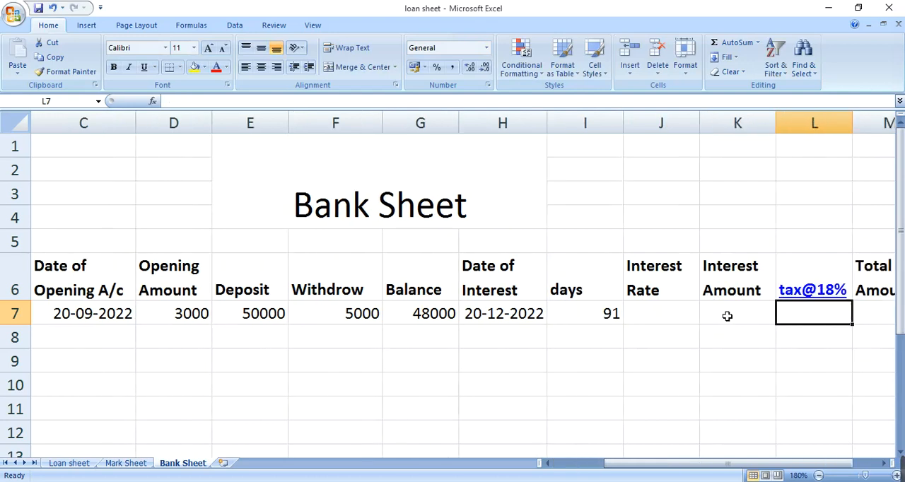
key("Left")
key("Left")
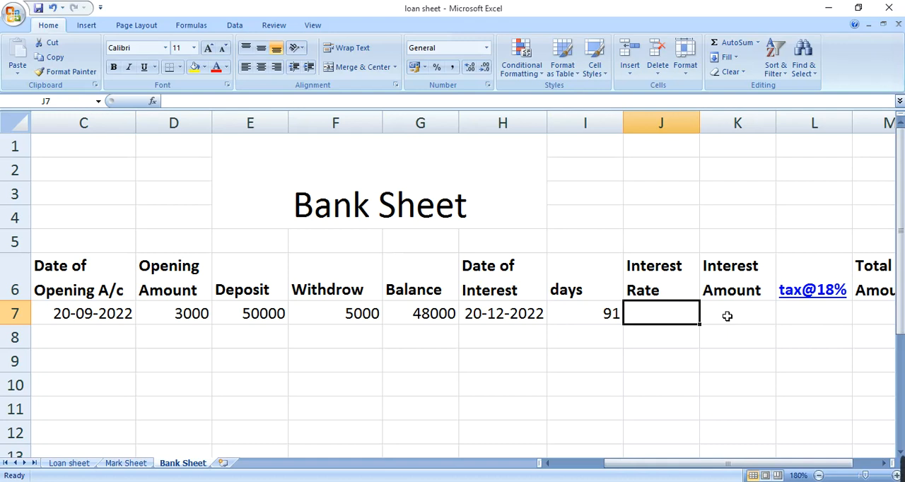
type("=")
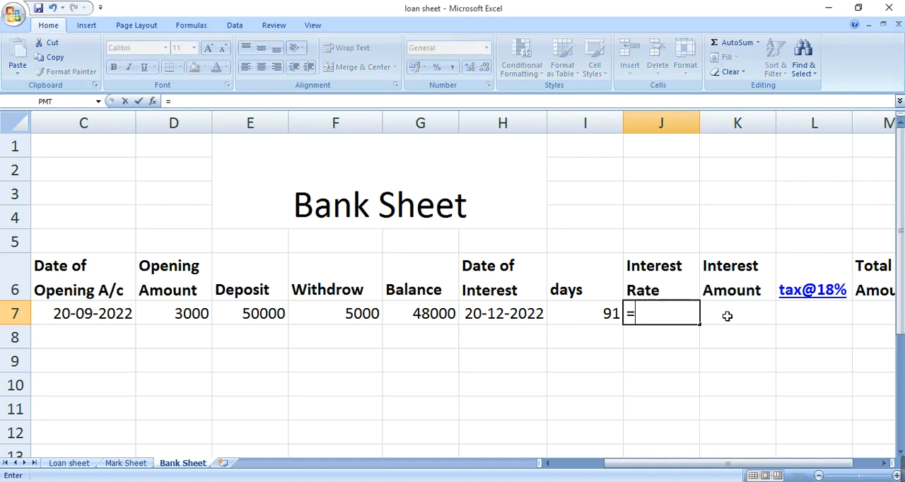
type("if")
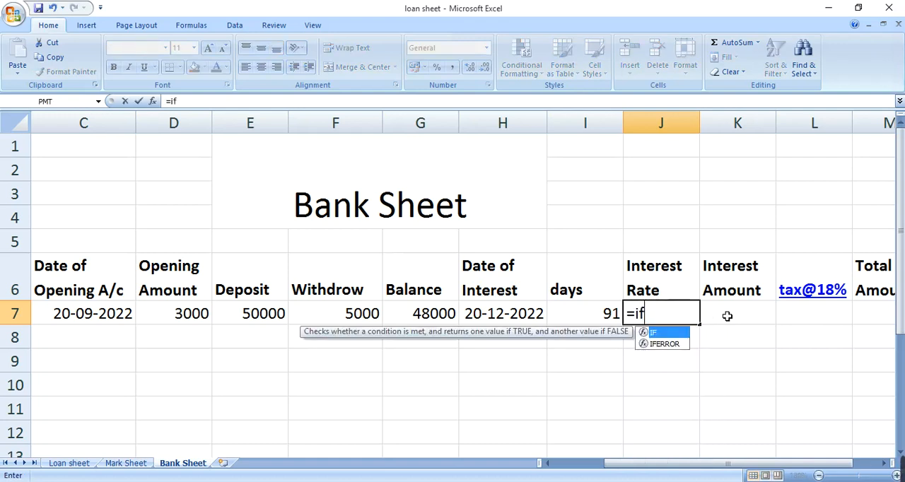
key("Tab")
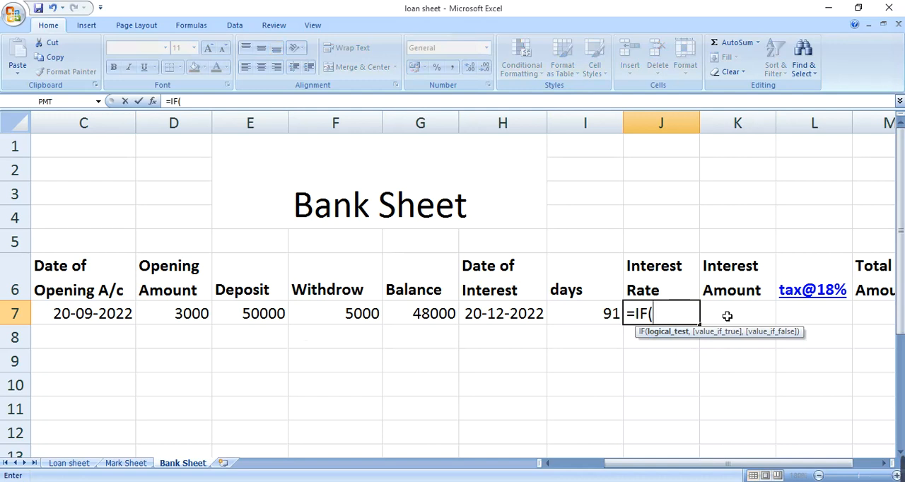
key("Left")
key("Left")
key("Left")
key("Left")
key("Left")
key("Left")
key("Left")
key("Left")
key("Left")
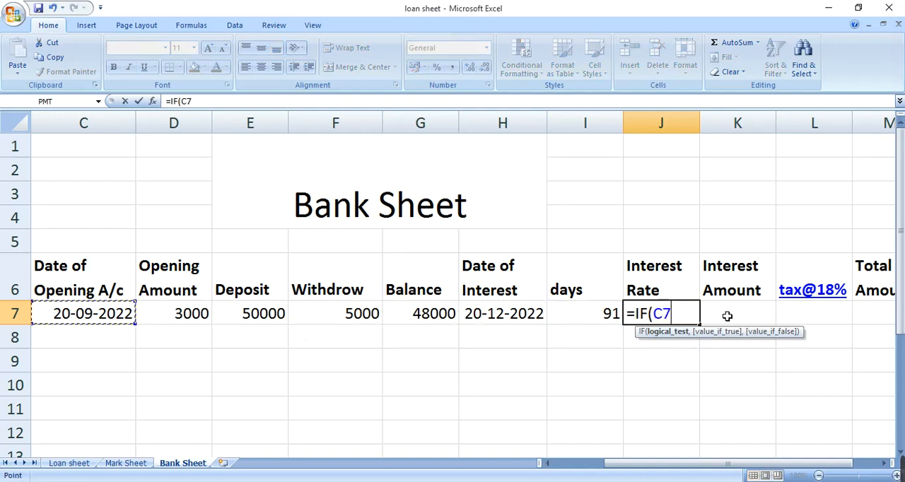
key("Right")
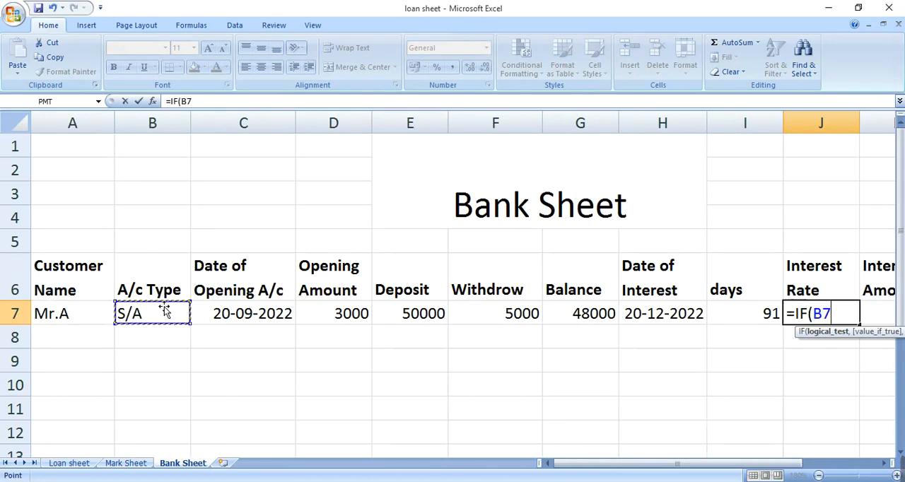
Make the IF formula in J7 return "3%" when B7 equals "S/A"
type("=\"")
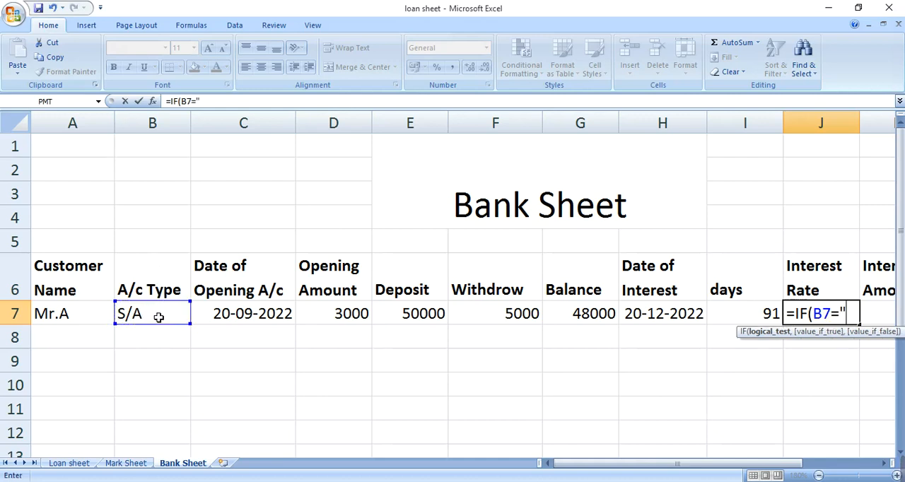
type("S/A\",\"")
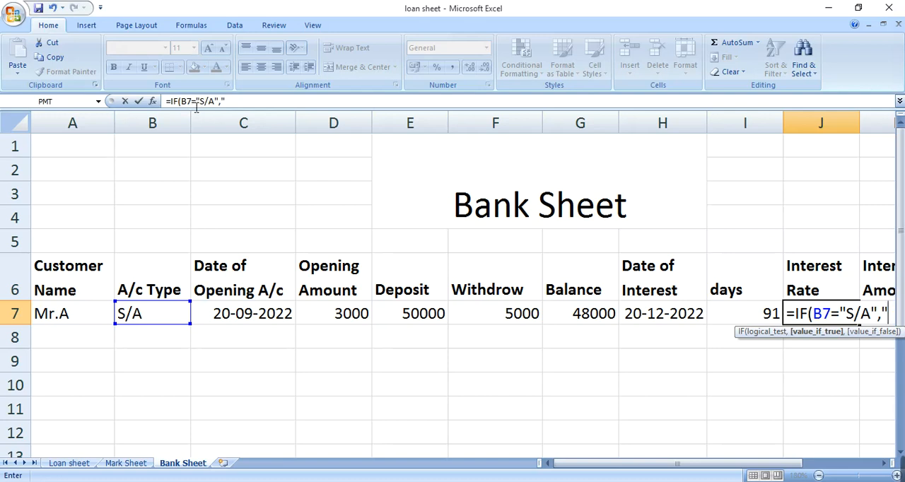
left_click(233, 104)
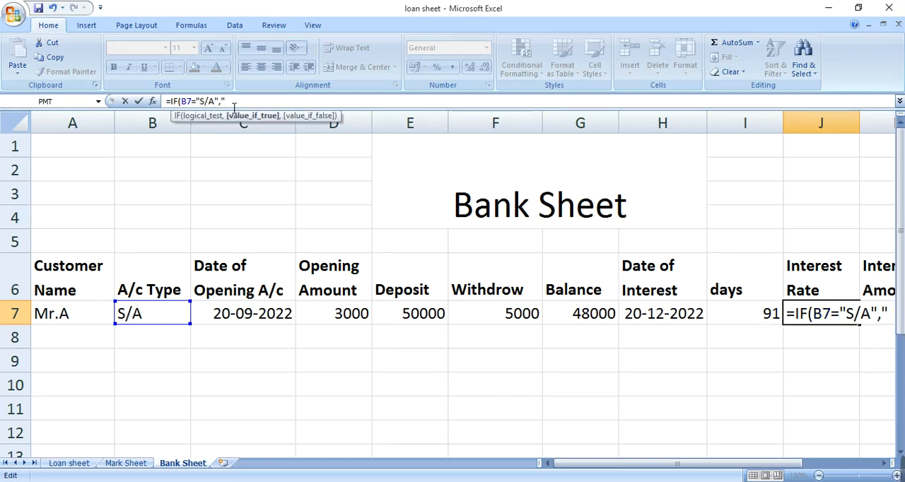
type("3")
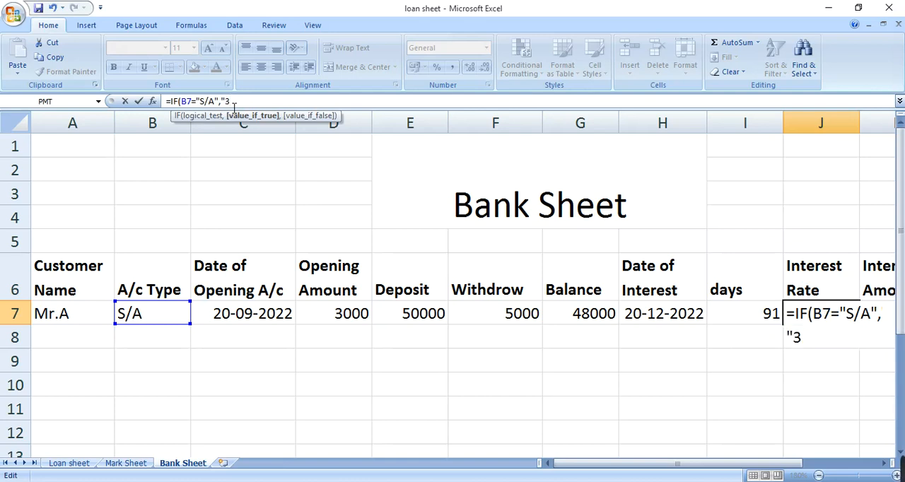
type("%\",")
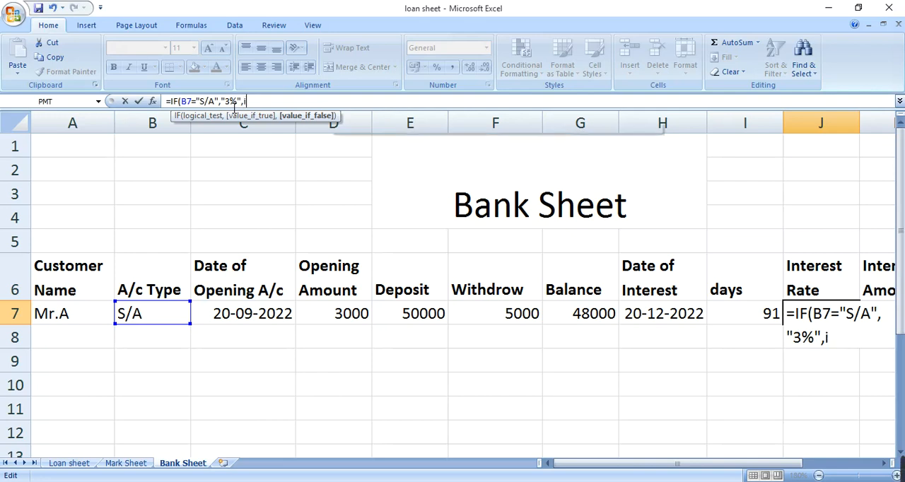
type("if(")
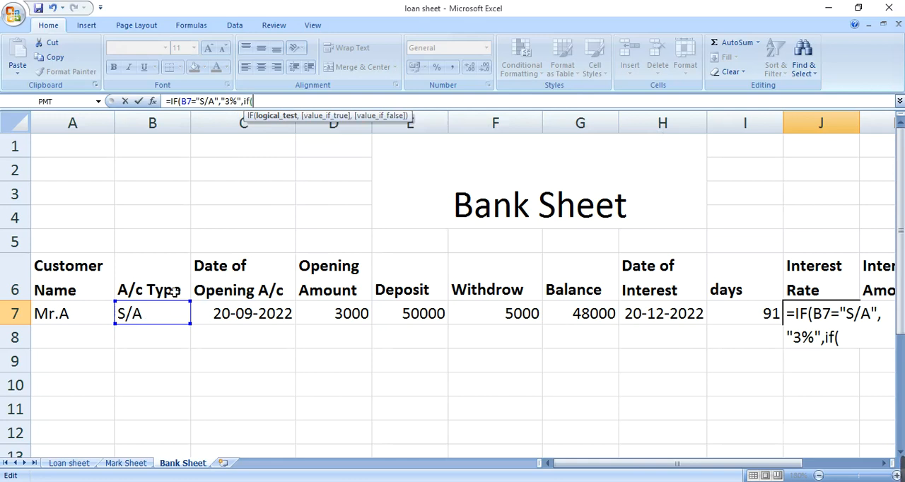
Nest a second IF in the J7 formula that returns "1%" when B7 equals "F/D"
left_click(152, 316)
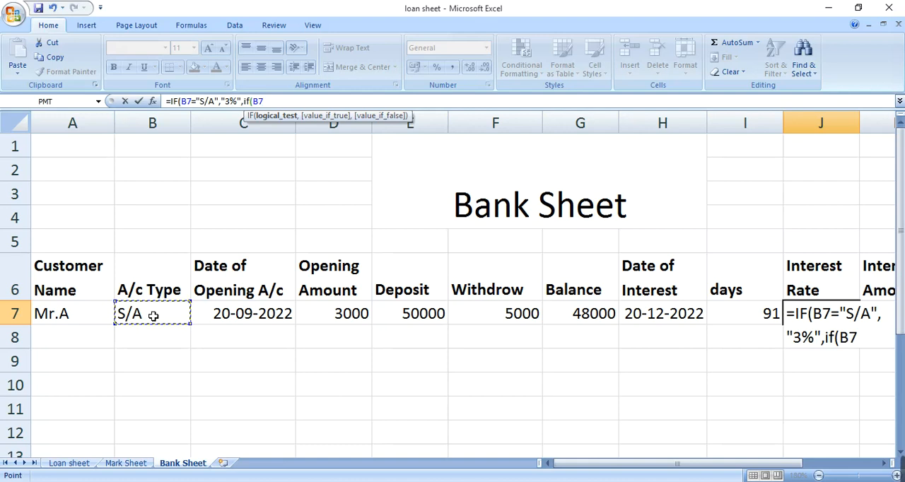
type("=\"f/d")
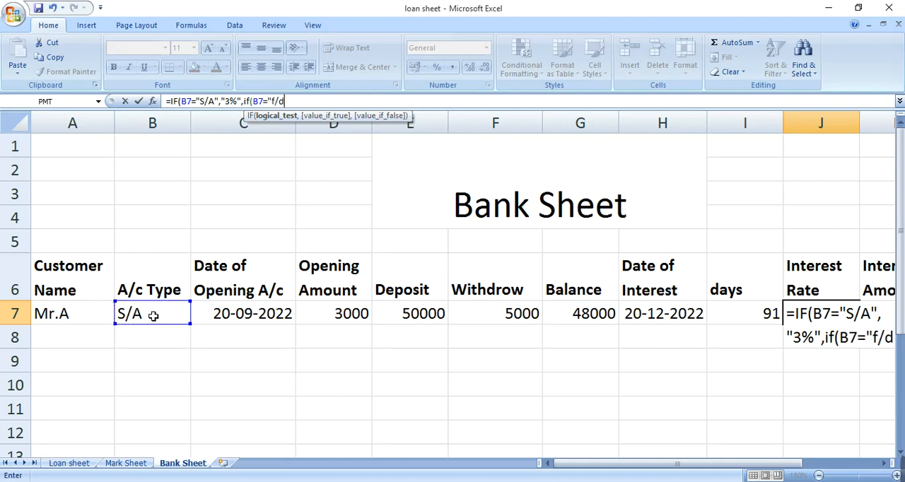
key("BackSpace")
key("BackSpace")
key("BackSpace")
type("F")
type("/")
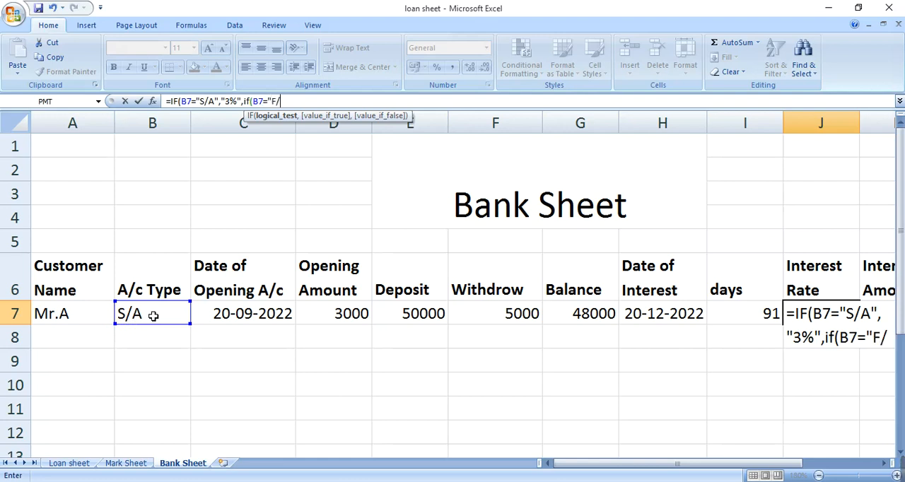
type("D\",")
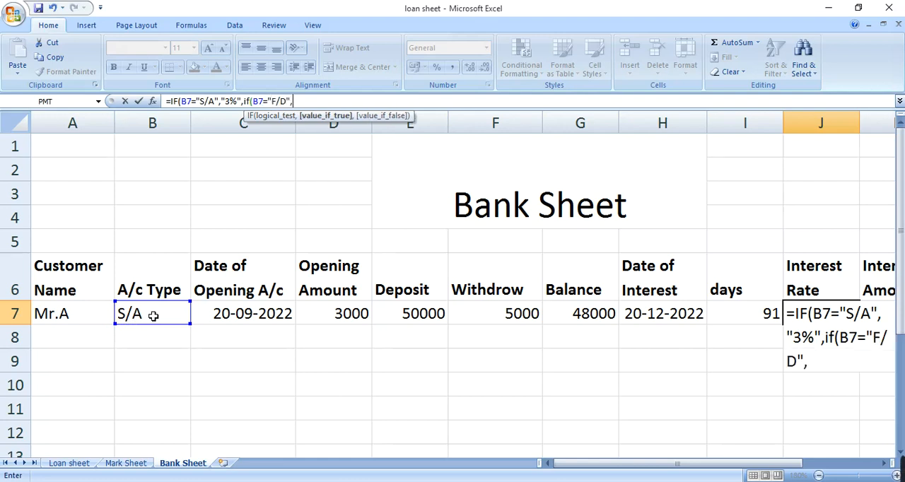
type("\"1%\"")
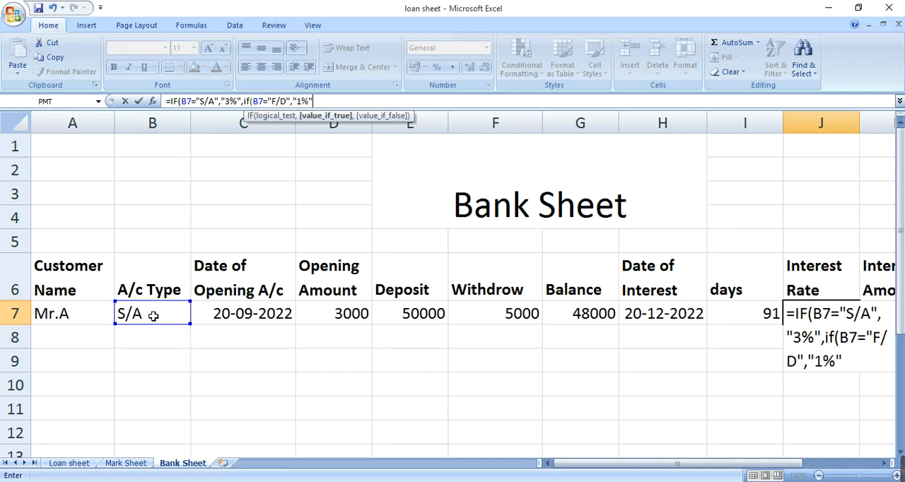
type(",if")
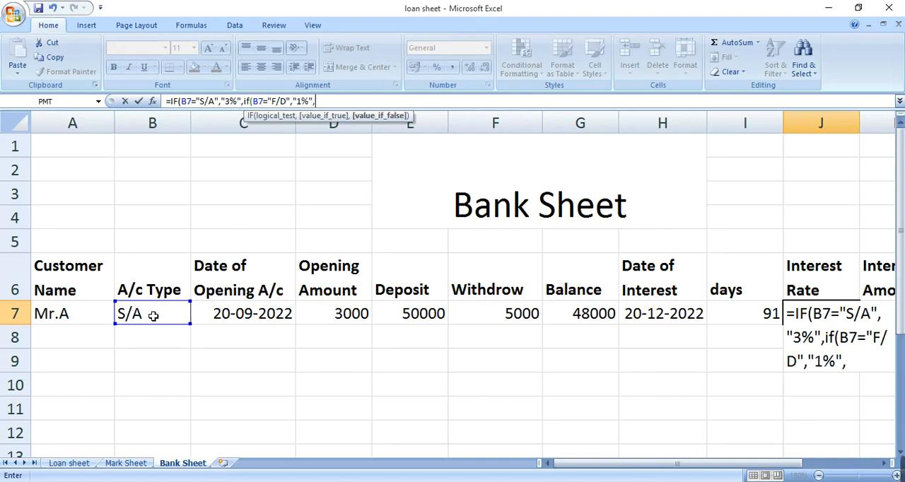
type("(")
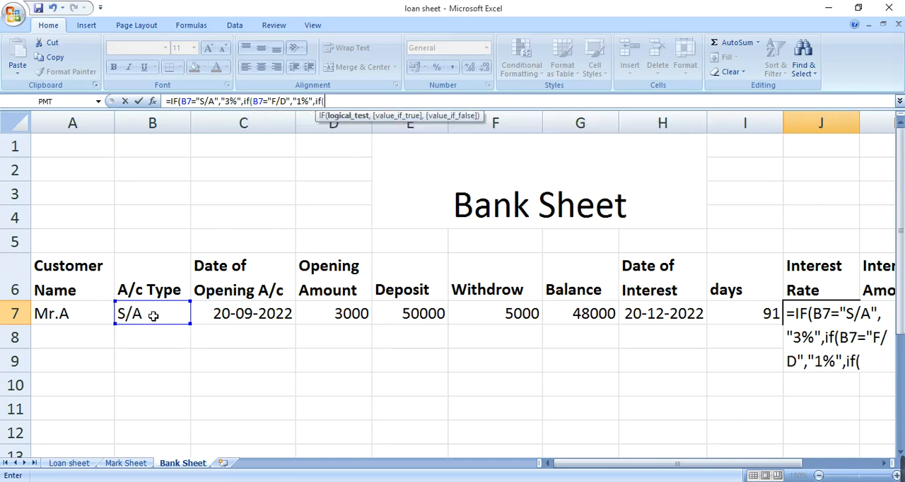
Nest a third IF in the J7 formula that returns "1%" when B7 equals "c/a", and close all the parentheses
left_click(153, 315)
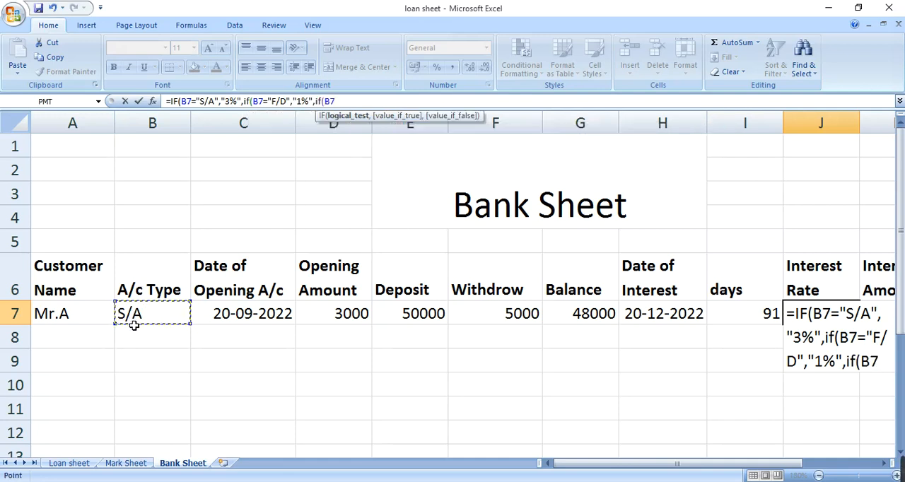
type("=\"")
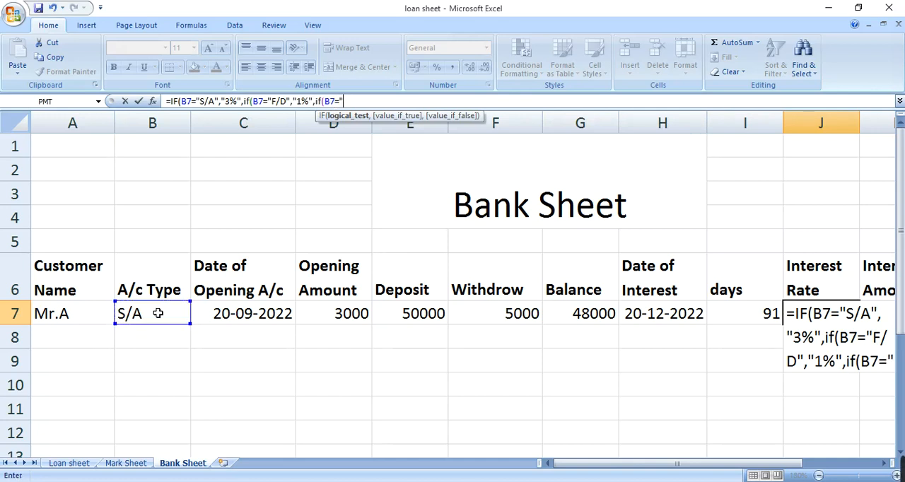
type("c/")
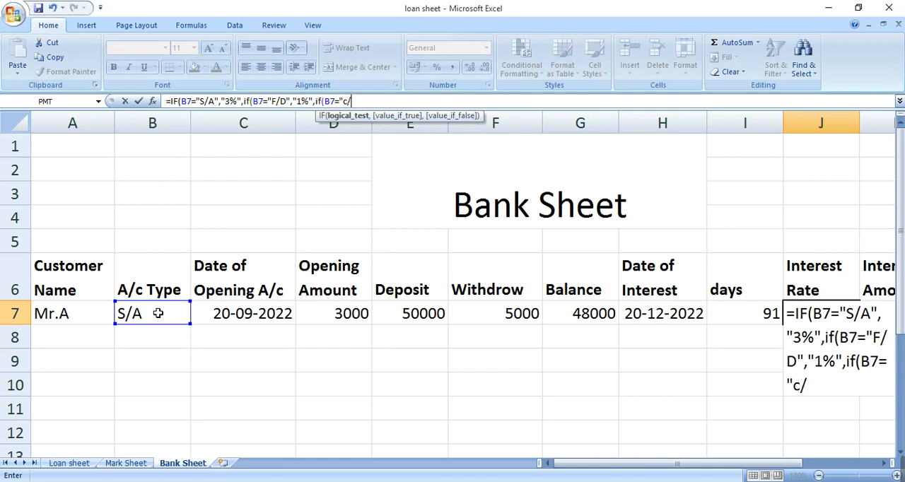
type("a\",")
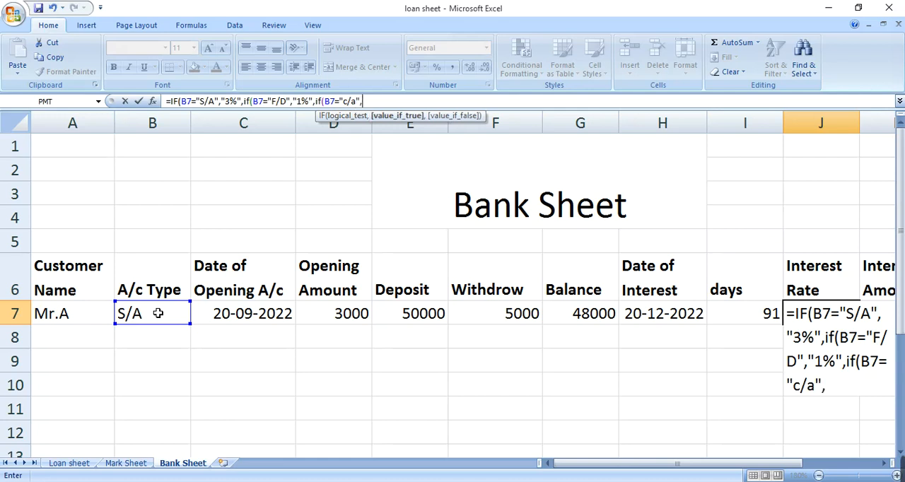
type("\"1%\"")
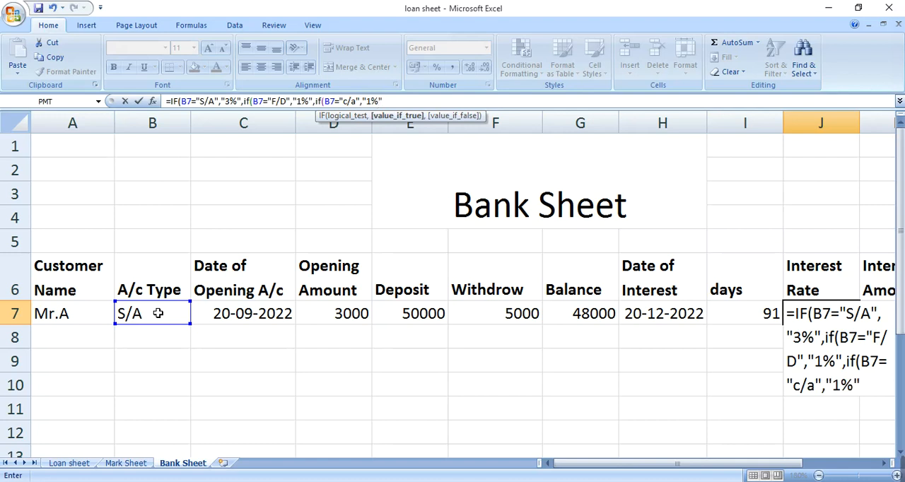
type("))")
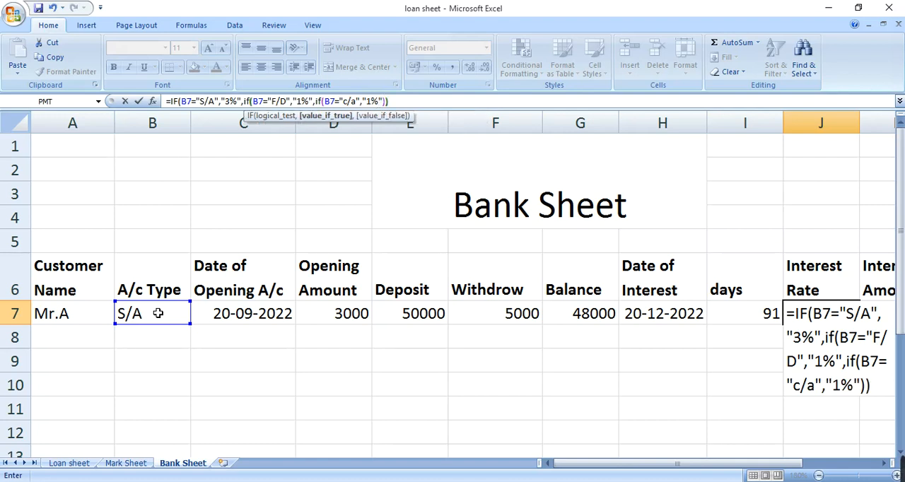
type(")")
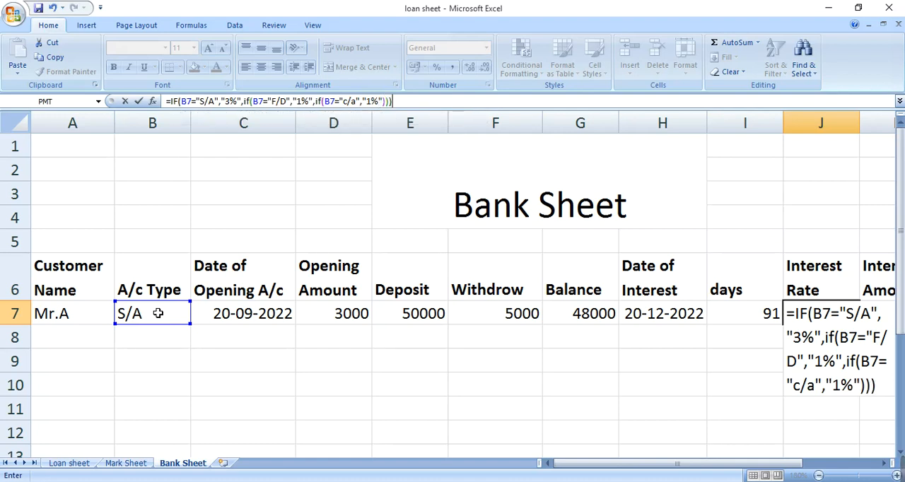
Change the rate returned for "F/D" in the J7 formula to "7%" and enter the formula
left_click(298, 101)
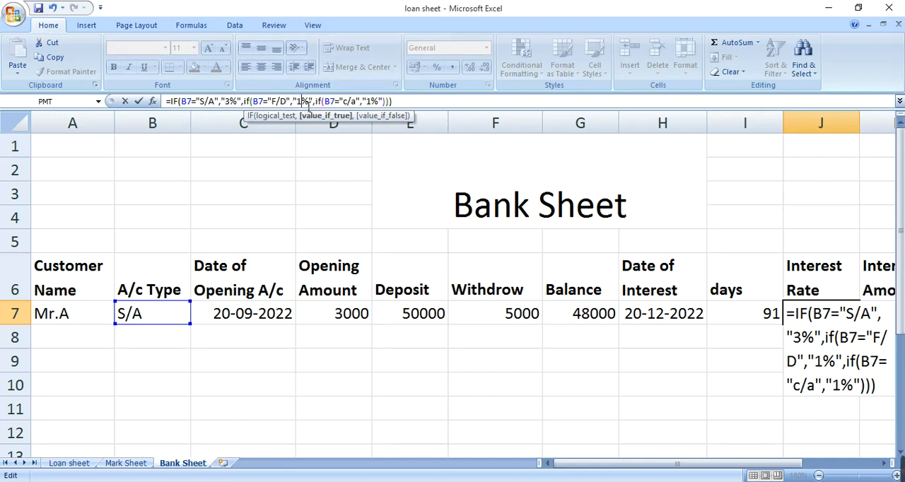
key("BackSpace")
type("7")
key("Return")
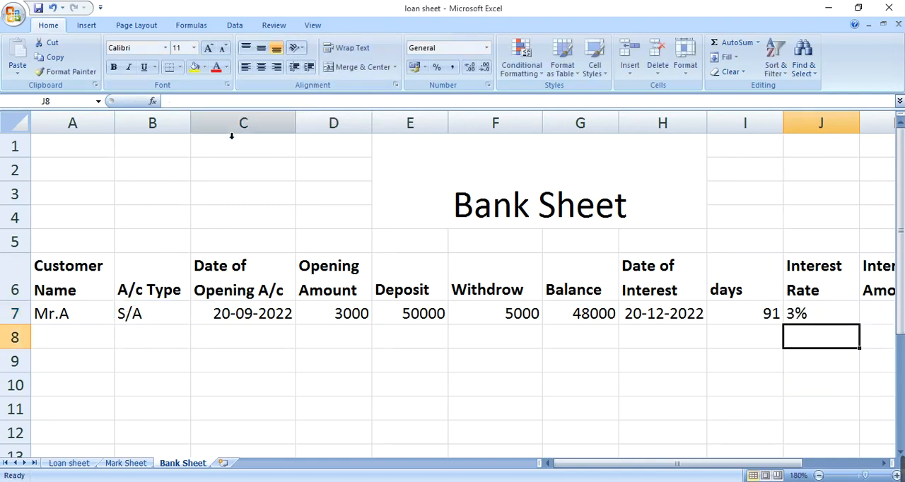
key("Up")
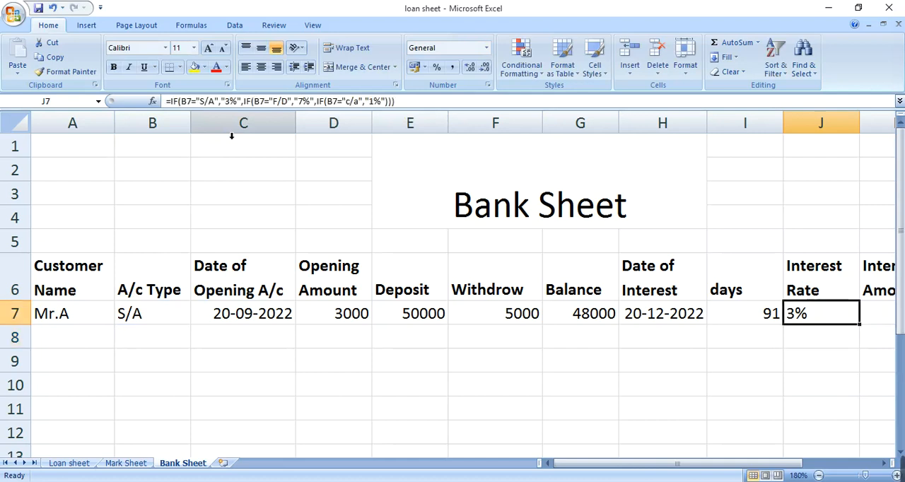
scroll(231, 135, "right", 1)
key("Right")
key("Left")
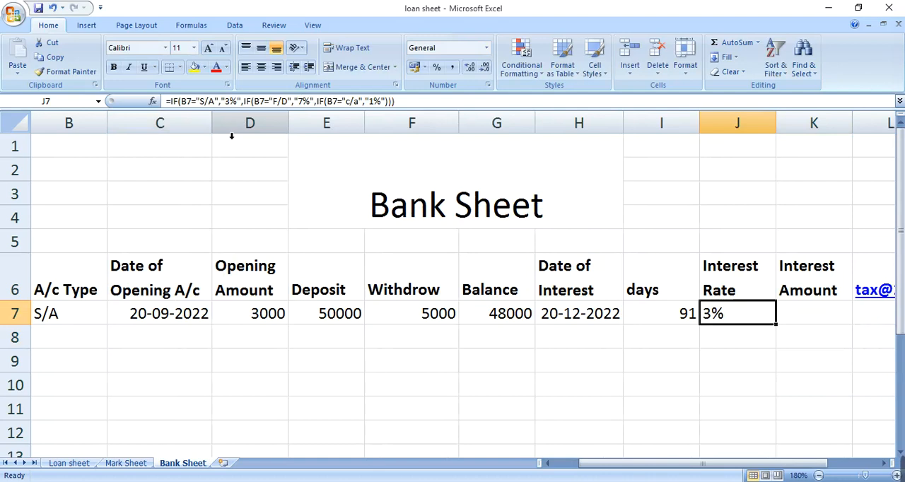
In K7, enter an interest amount formula multiplying balance G7 by rate J7 and dividing by 365
key("Right")
key("Right")
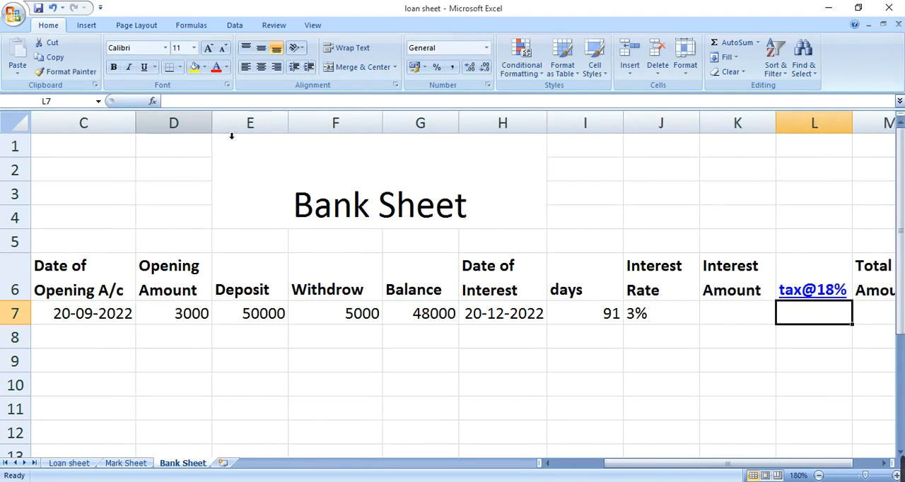
key("Left")
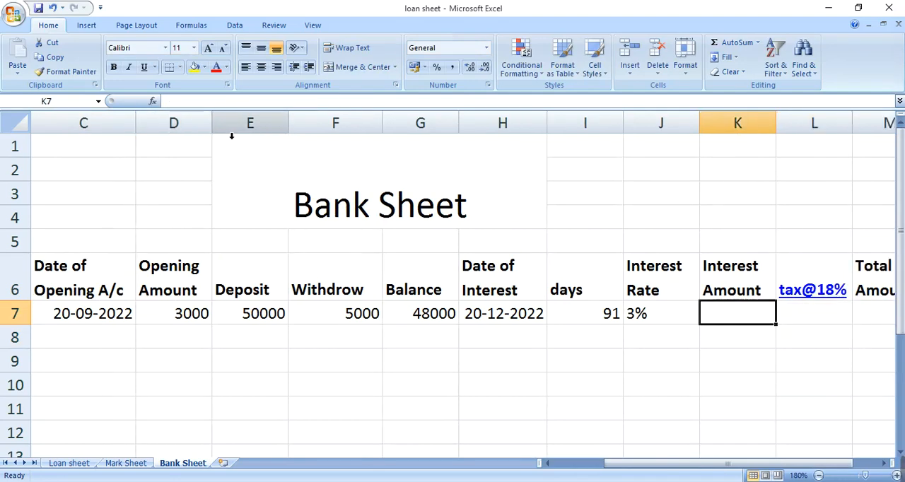
type("=")
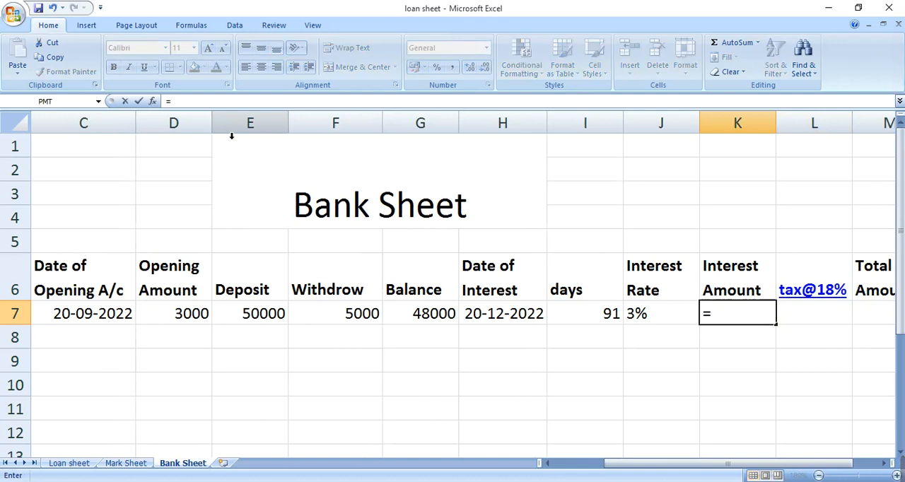
key("Left")
key("Left")
key("Left")
key("Left")
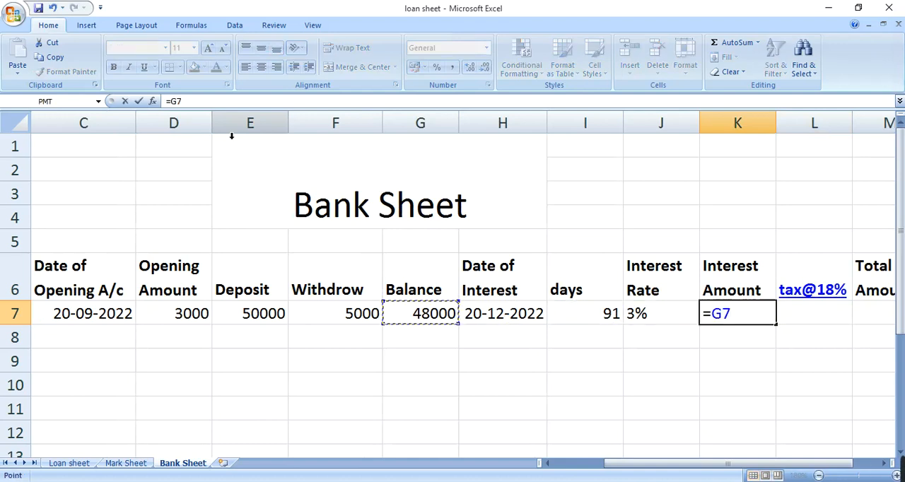
type("*")
key("Left")
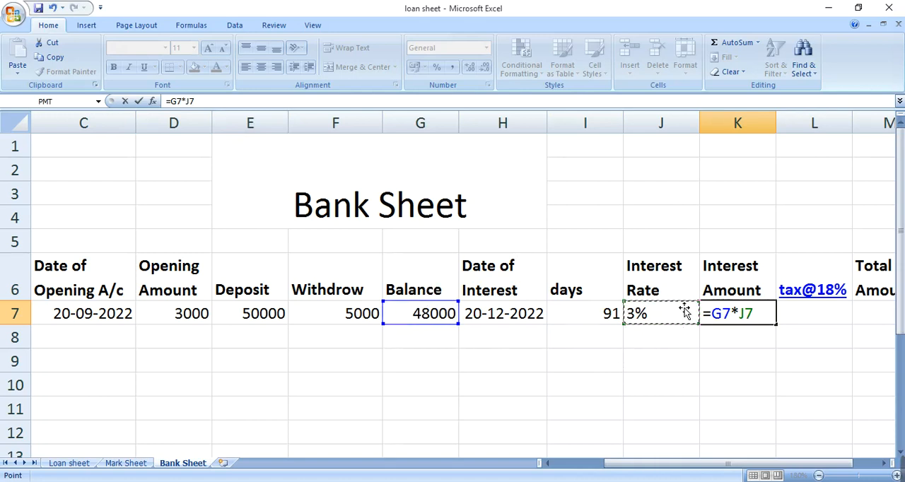
type("/365")
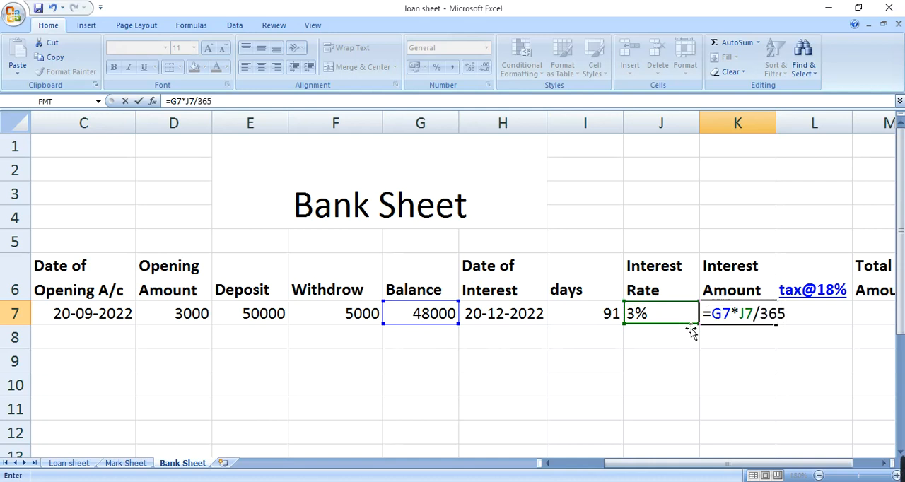
key("Return")
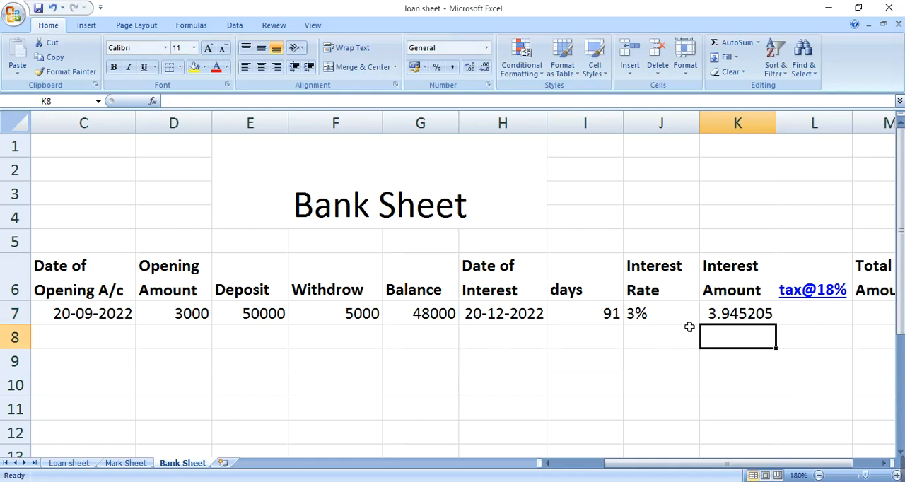
Extend the K7 interest formula by multiplying by the days in I7, giving =G7*J7/365*I7
key("Up")
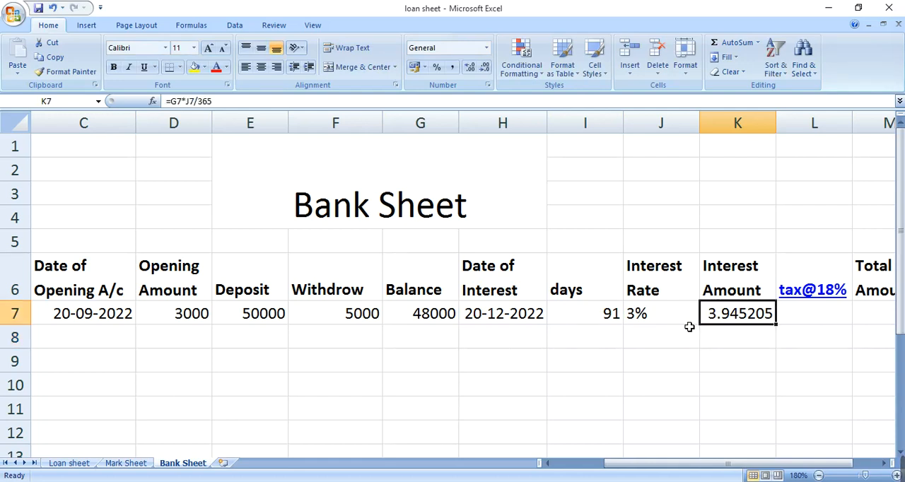
key("F2")
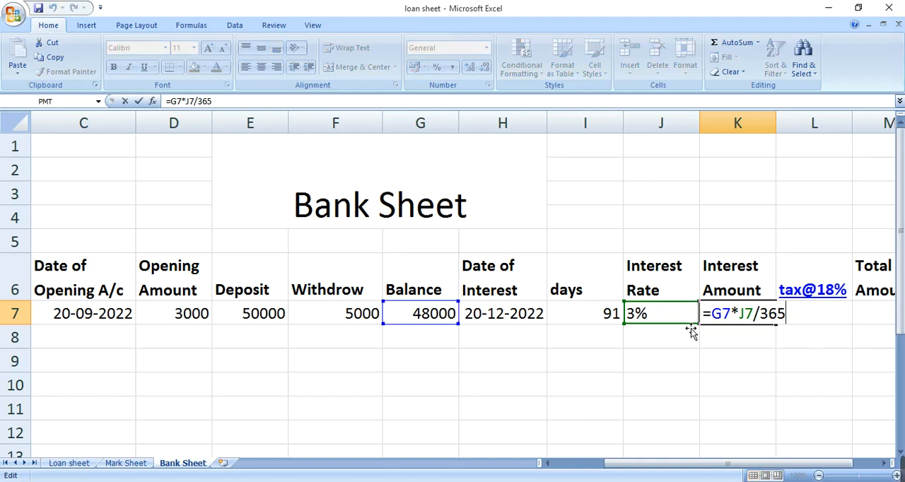
type("*")
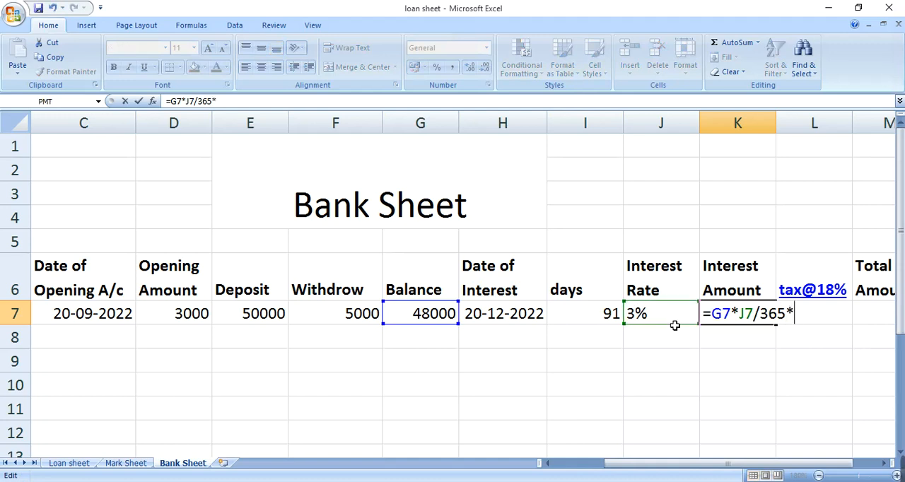
left_click(606, 313)
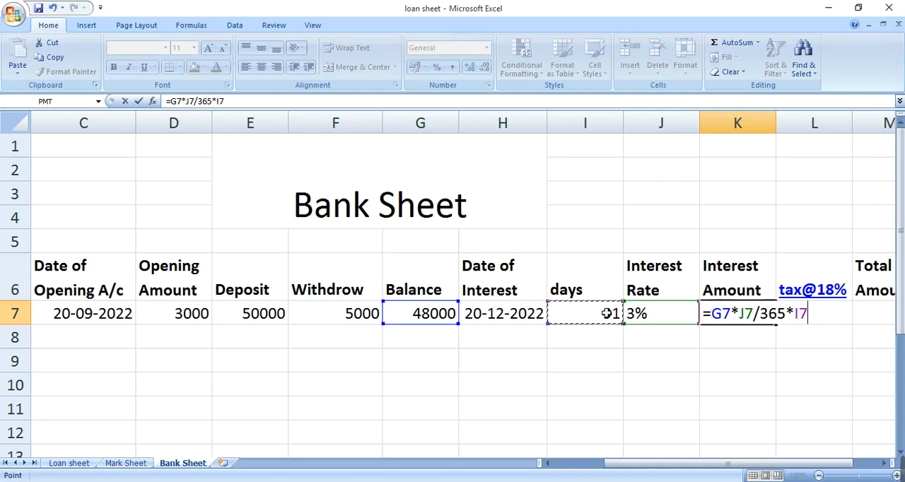
key("Tab")
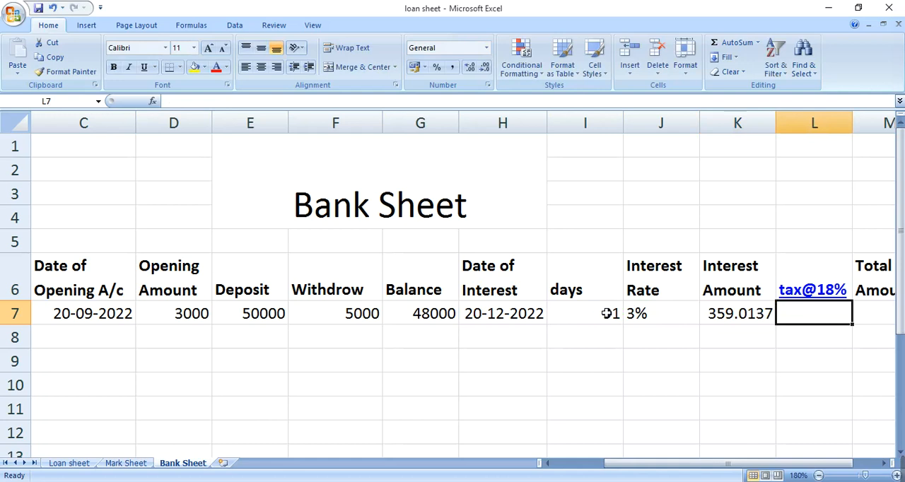
Calculate the 18% tax on the interest amount in L7 with the formula =K7*18%
key("Right")
key("Right")
key("Left")
key("Left")
key("Left")
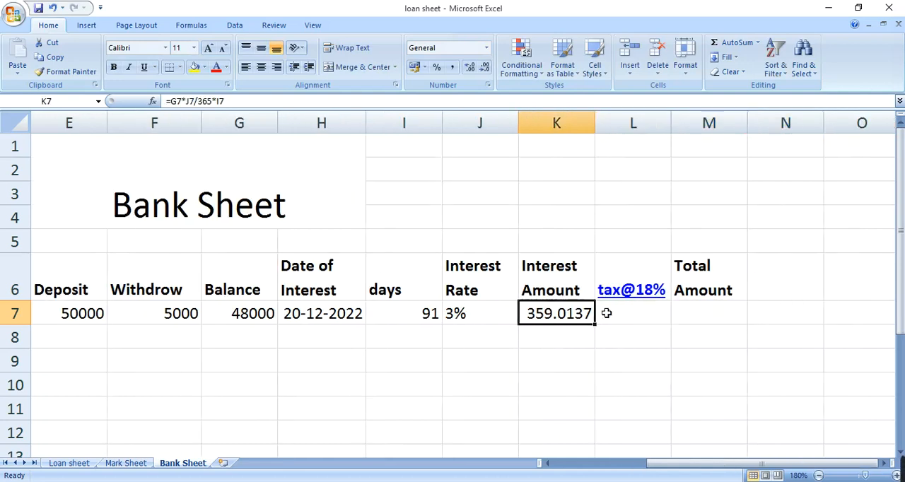
left_click(607, 314)
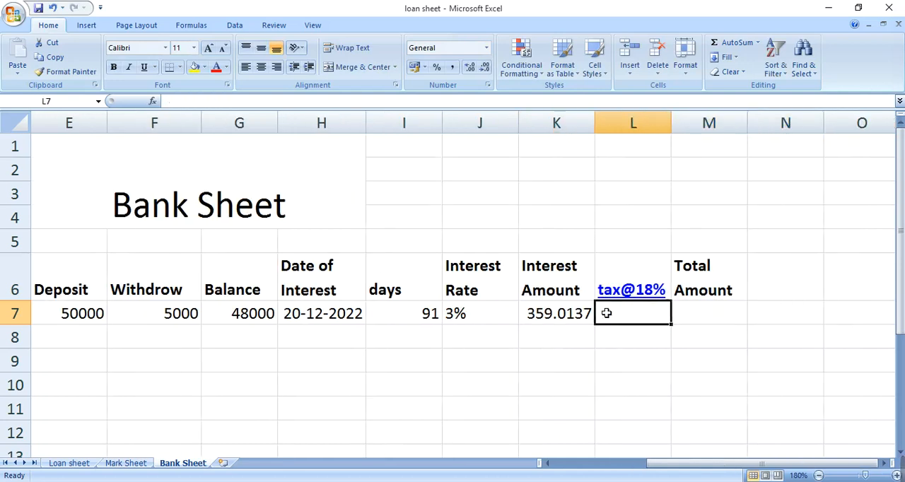
type("=")
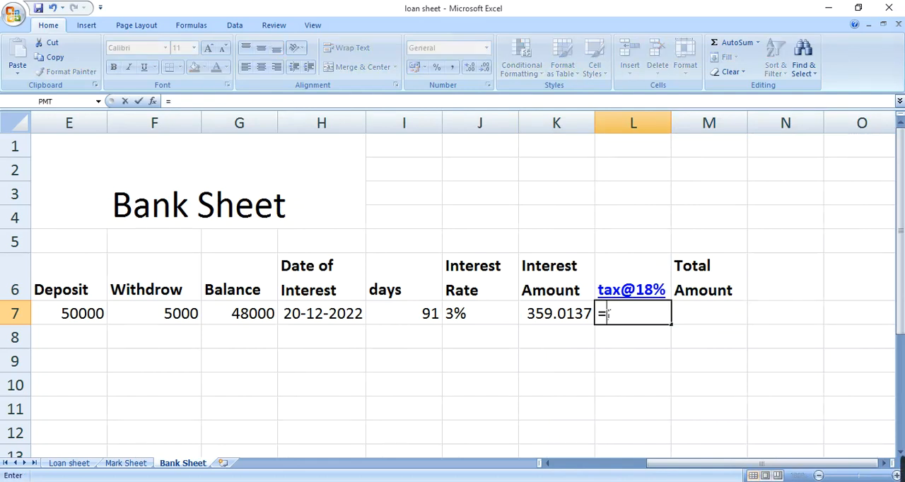
key("Left")
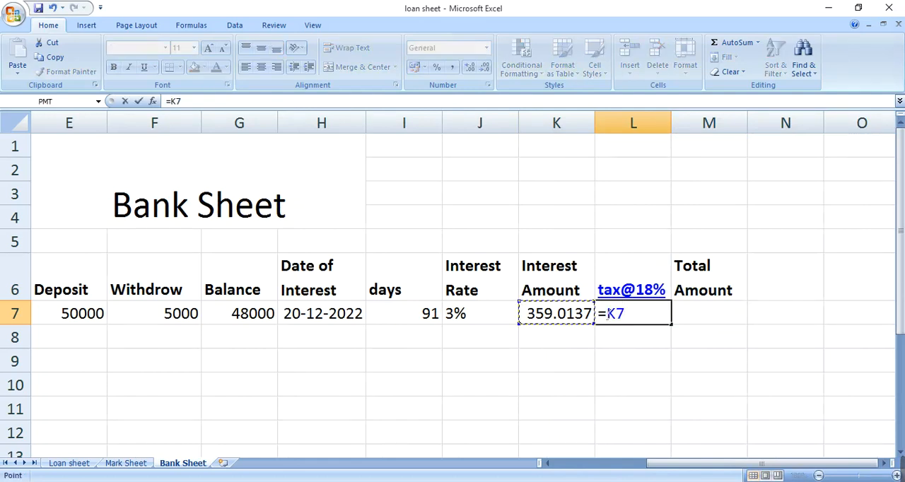
type("*18")
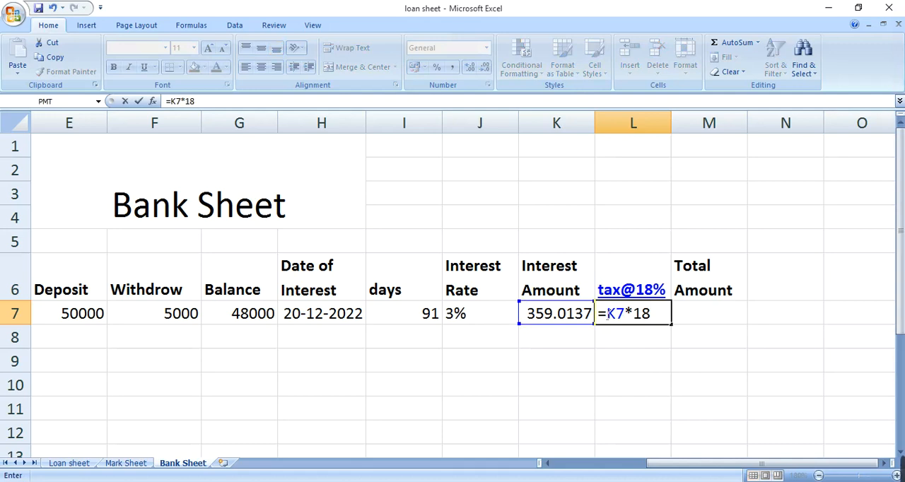
type("%")
key("Tab")
left_click(606, 313)
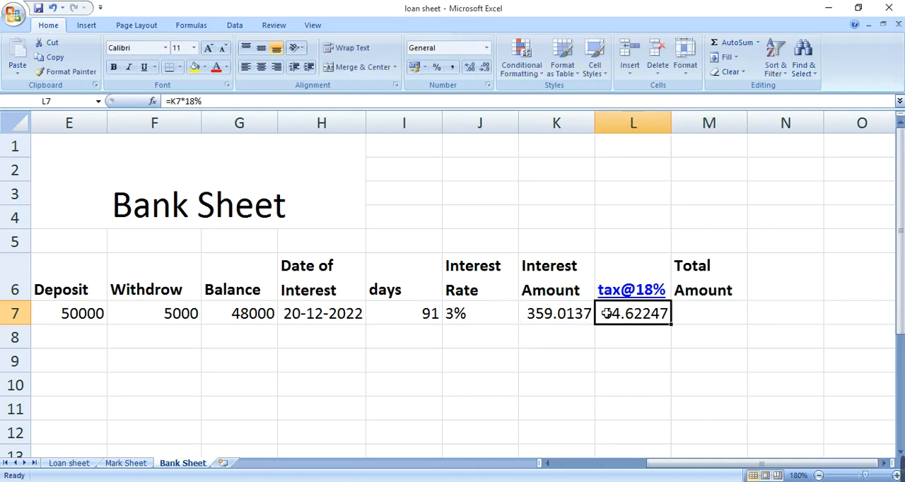
Replace the header text in M6 with "Net Amount"
left_click(689, 313)
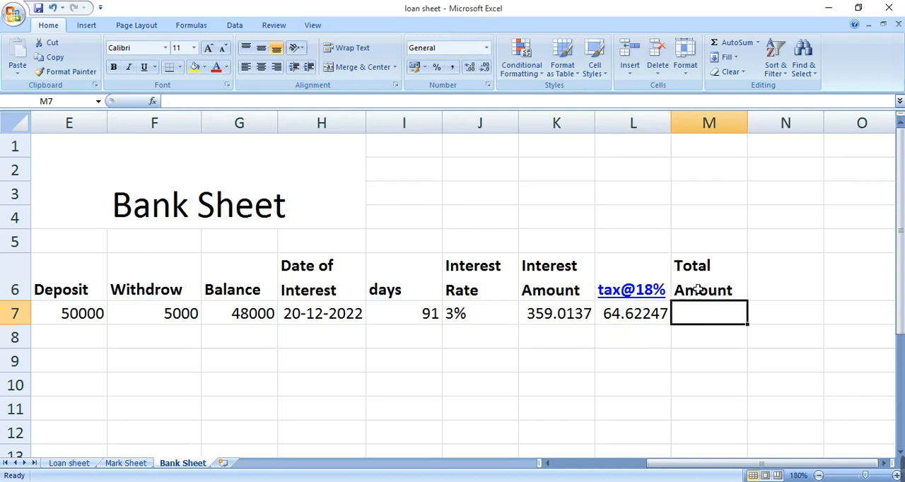
left_click(697, 289)
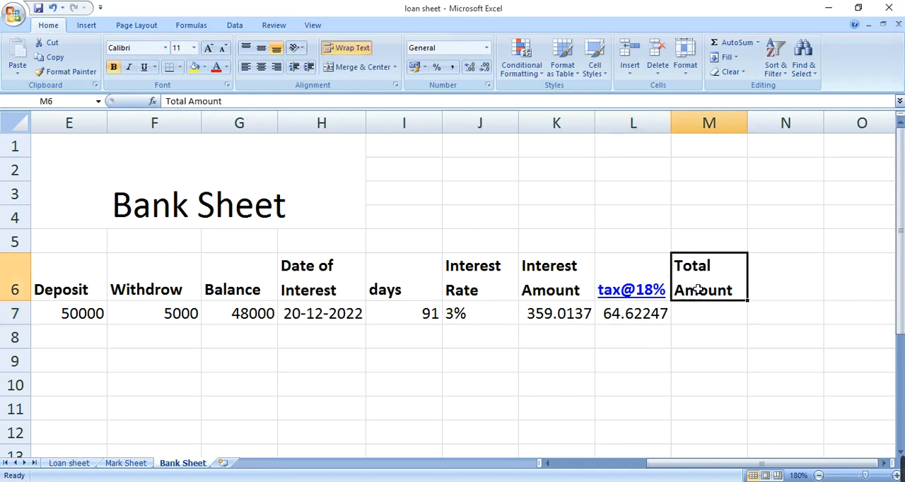
type("Net Amount")
key("Return")
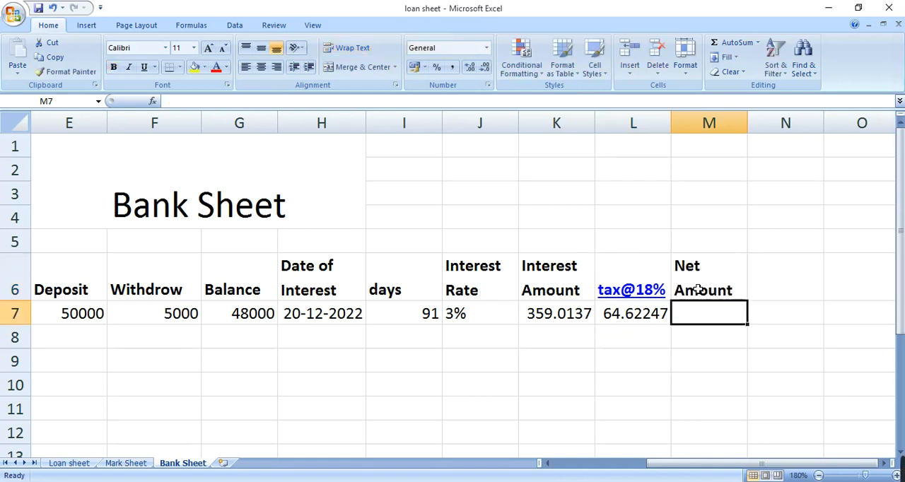
Calculate the net amount in M7 as balance plus interest minus tax with the formula =G7+K7-L7
type("=")
key("Left")
key("Left")
key("Left")
key("Left")
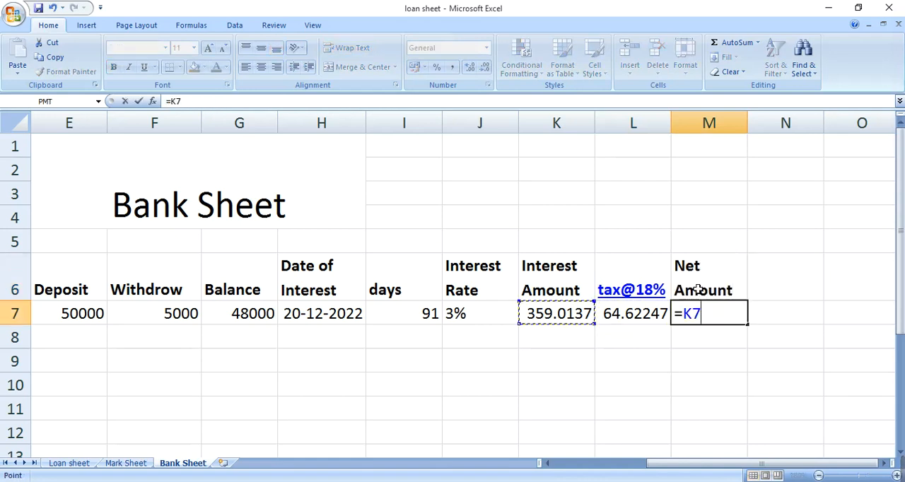
key("Left")
key("Left")
type("+")
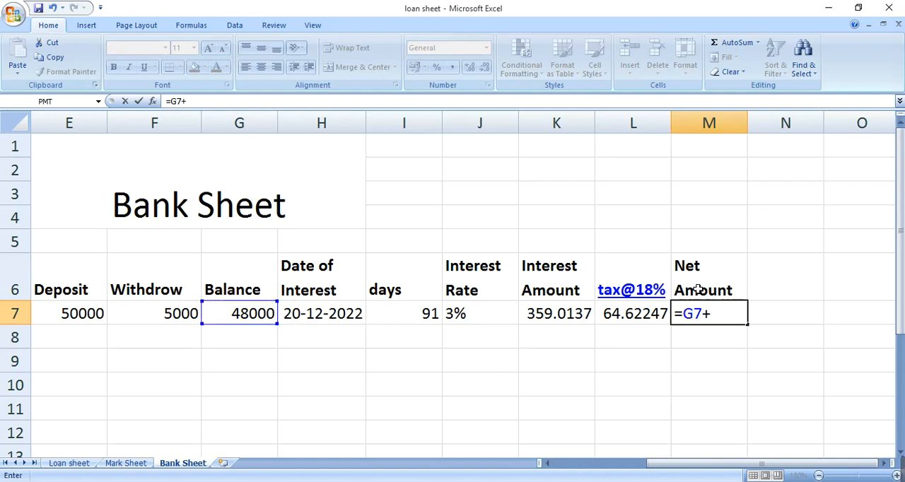
key("Left")
key("Left")
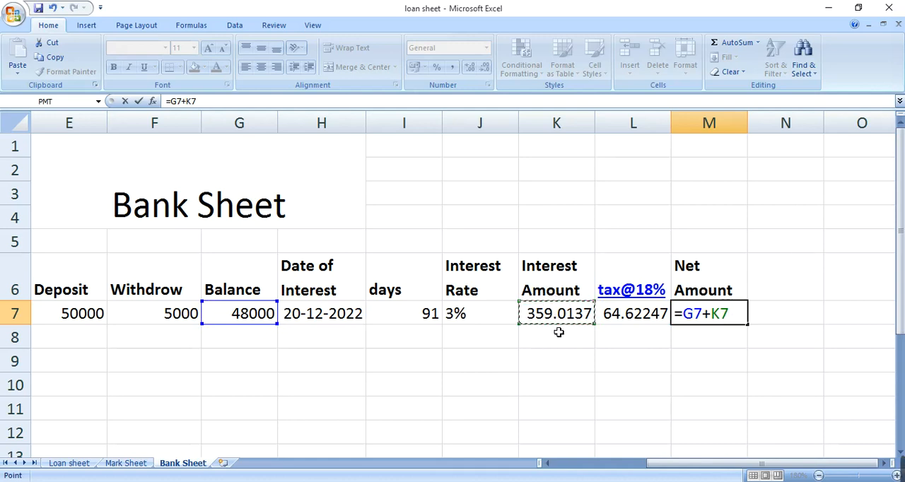
type("-")
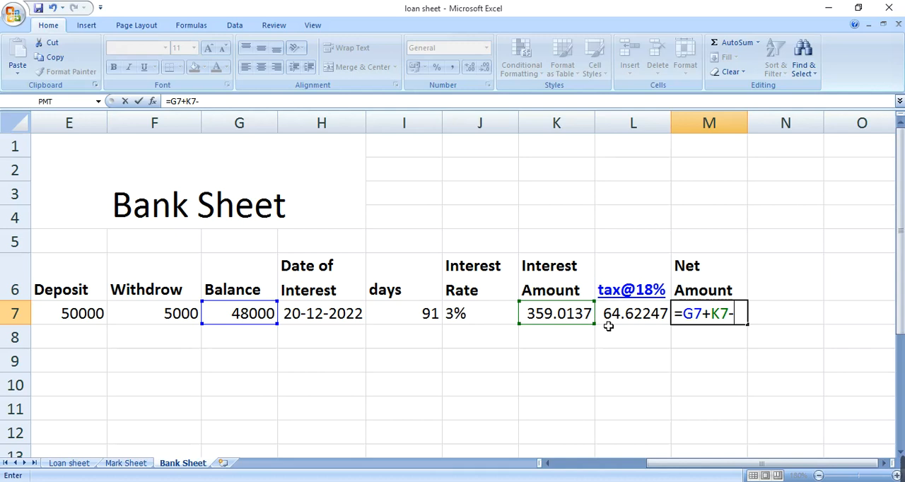
left_click(608, 321)
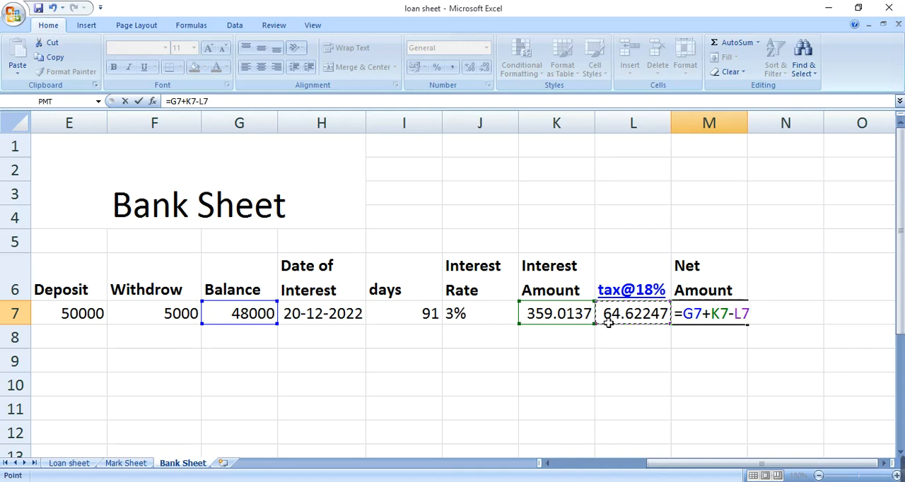
key("Tab")
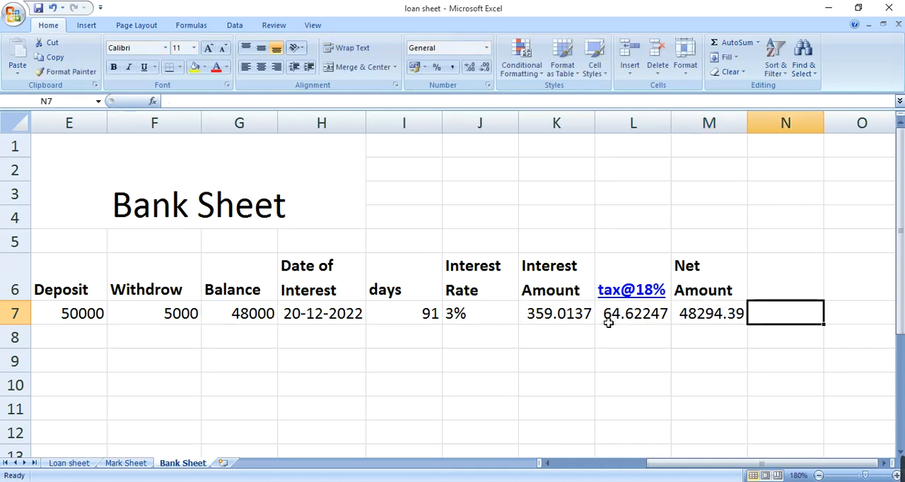
Review the first customer's completed row, examining the formulas for net amount in M7, interest rate in J7 and balance in G7
key("Left")
key("Up")
key("Down")
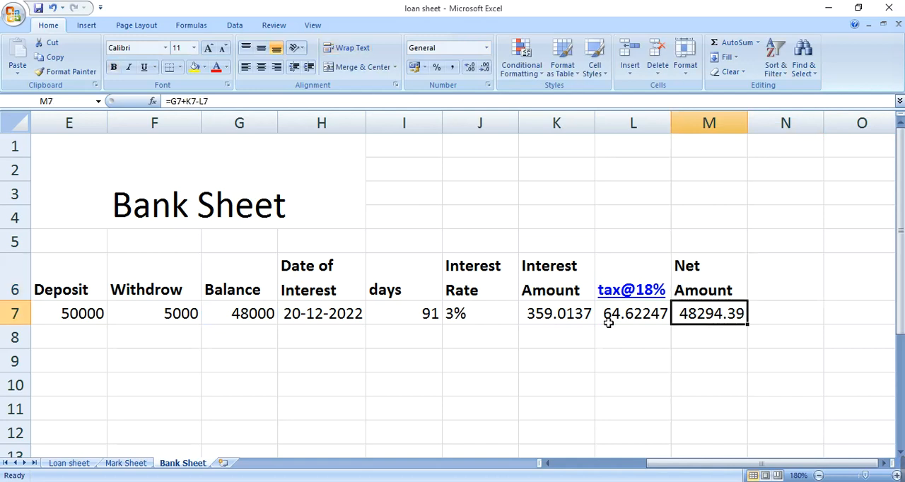
key("Left")
key("Left")
key("Left")
key("Left")
key("Left")
key("Left")
key("Left")
key("Left")
key("Left")
key("Left")
key("Left")
key("Left")
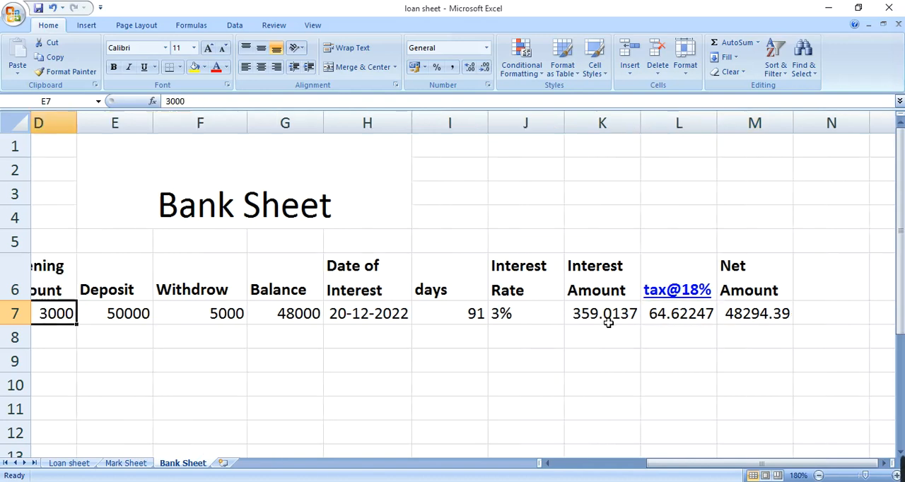
key("Down")
key("Right")
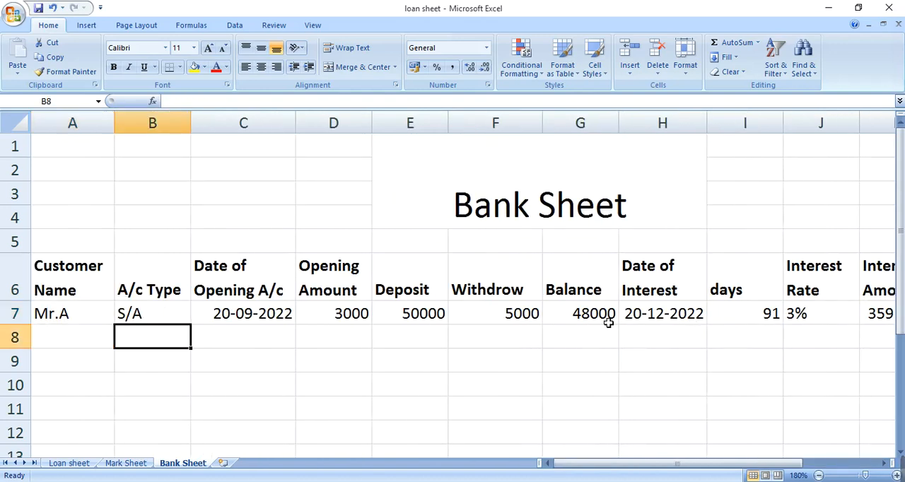
key("Down")
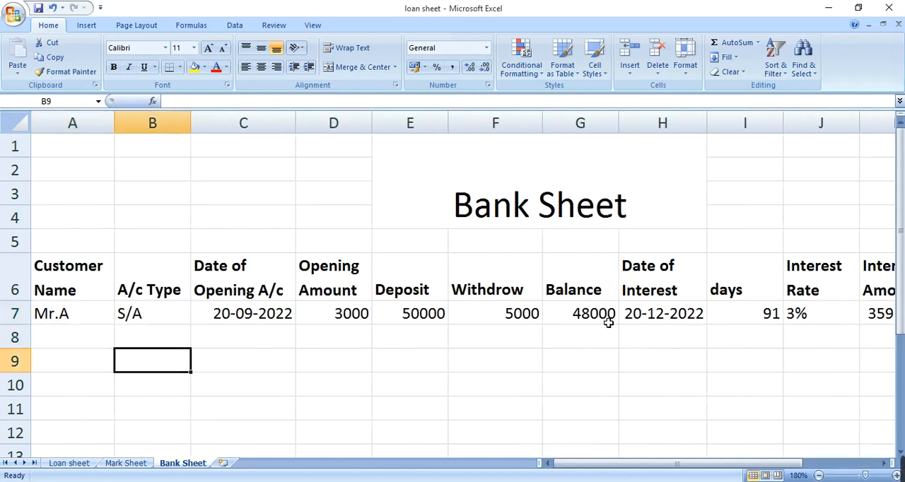
key("Right")
key("Right")
key("Right")
key("Right")
key("Right")
key("Right")
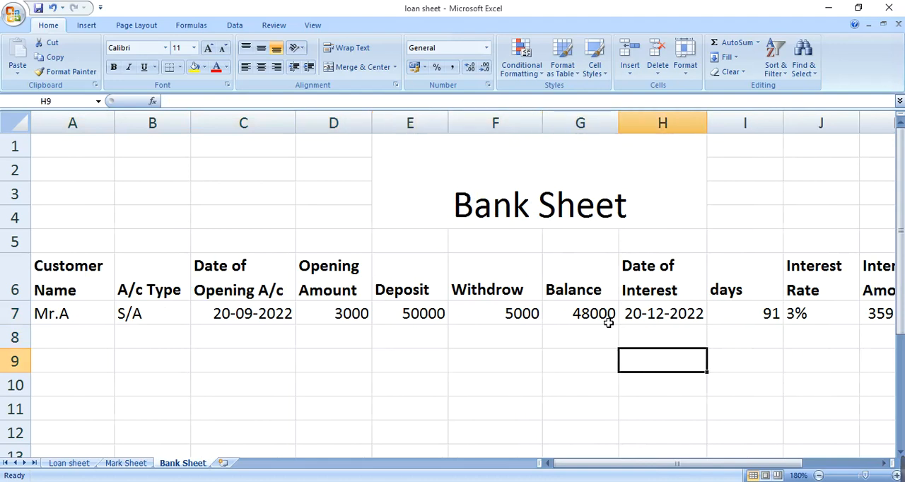
key("Right")
key("Right")
key("Right")
key("Up")
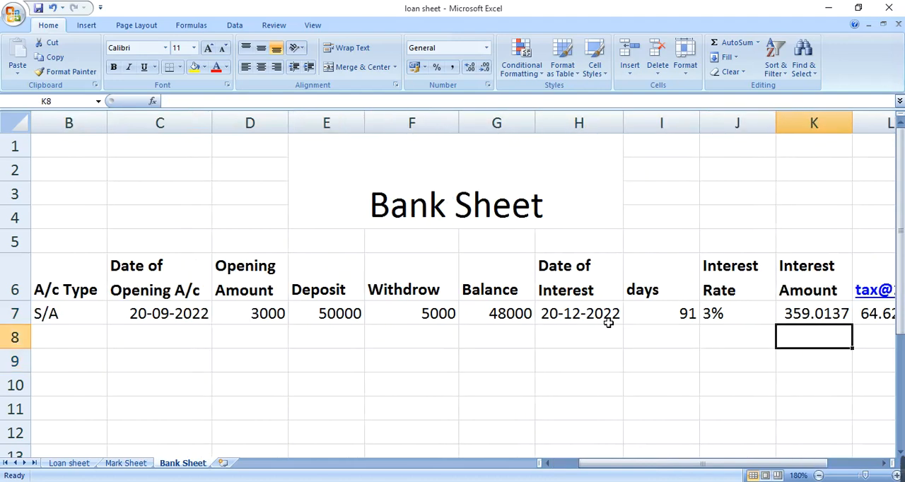
key("Up")
key("Left")
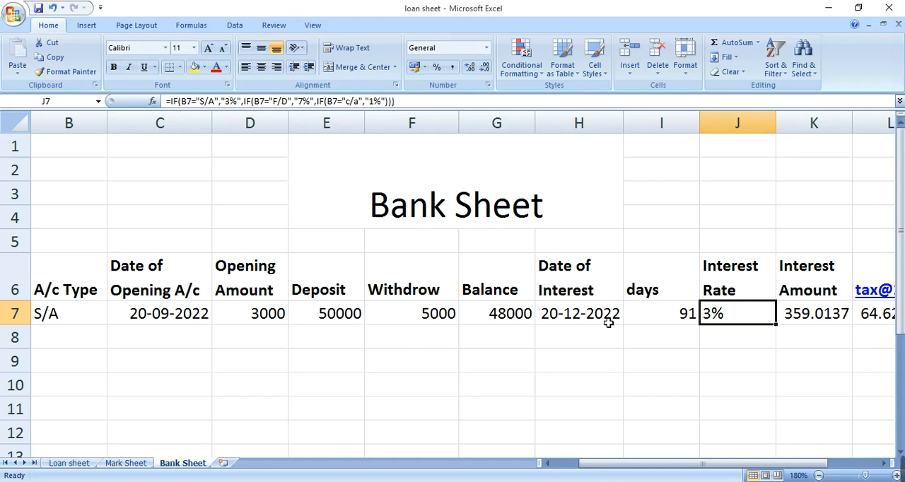
key("Right")
key("Right")
key("Right")
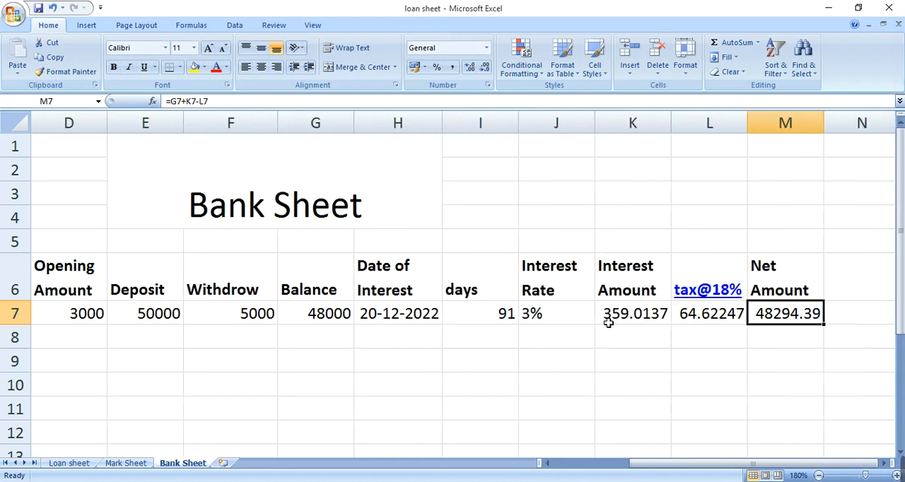
key("Left")
key("Left")
key("Left")
key("Left")
key("Left")
key("Left")
key("Left")
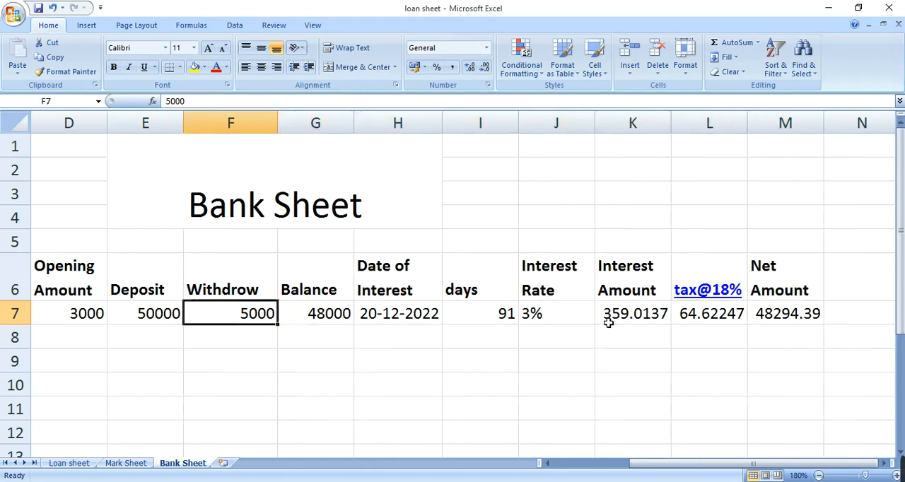
key("Left")
key("Left")
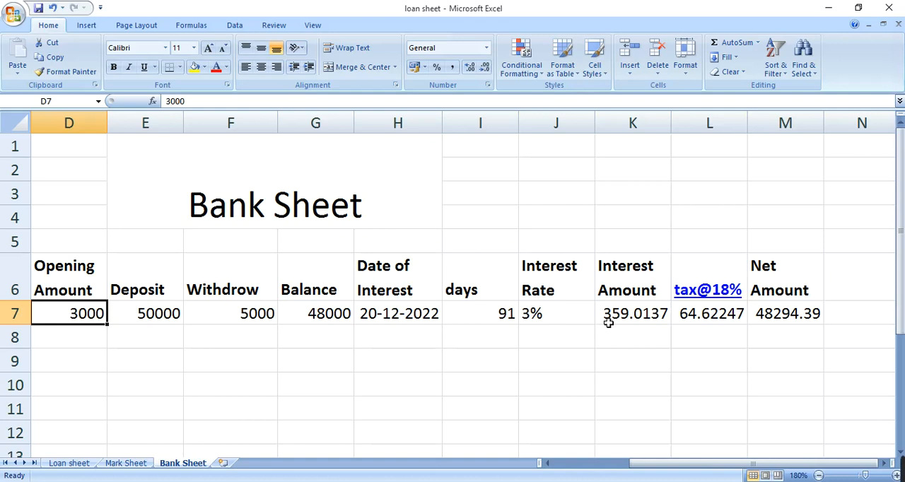
key("Right")
key("Right")
key("Right")
key("Right")
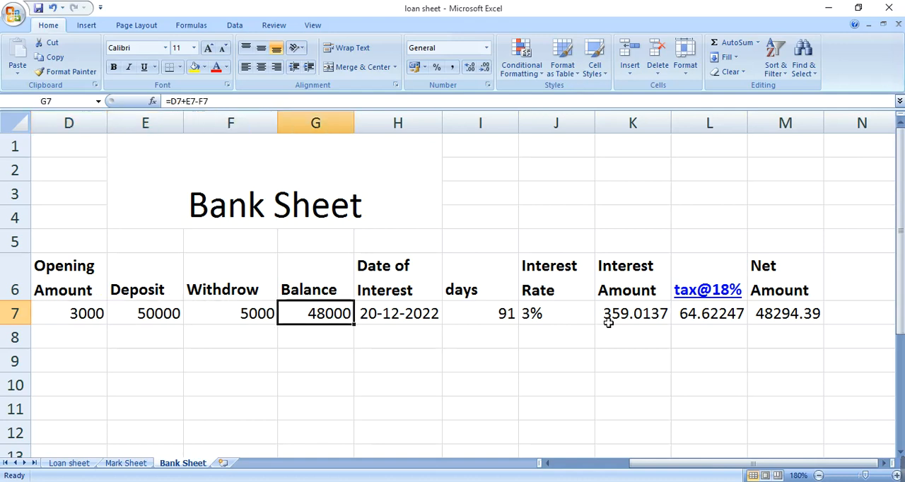